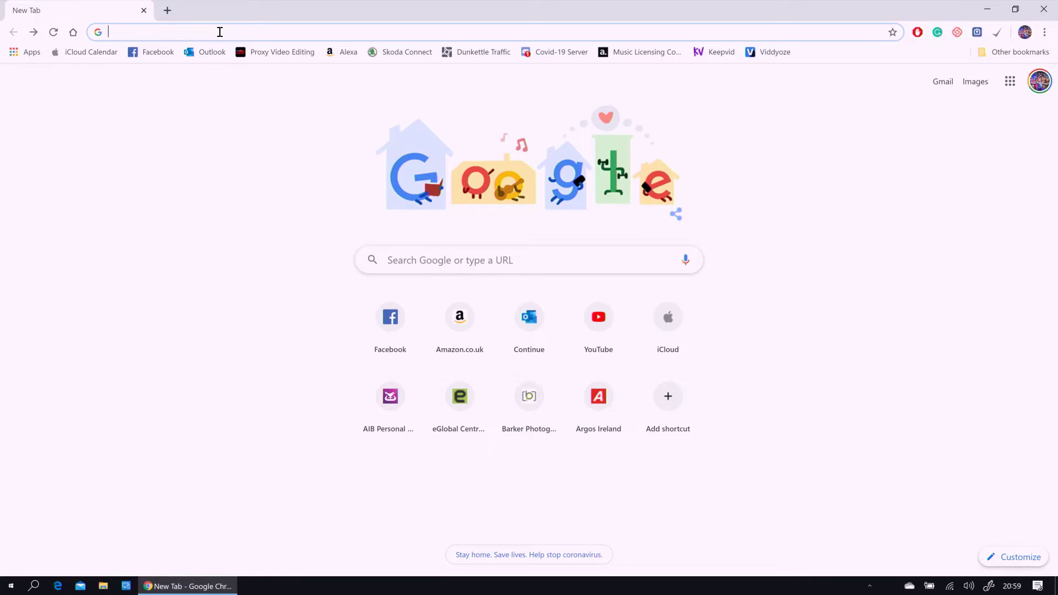
- Go to restream.io in the browser to reach the Restream Destinations dashboard
{"action": "type", "text": "restream."}
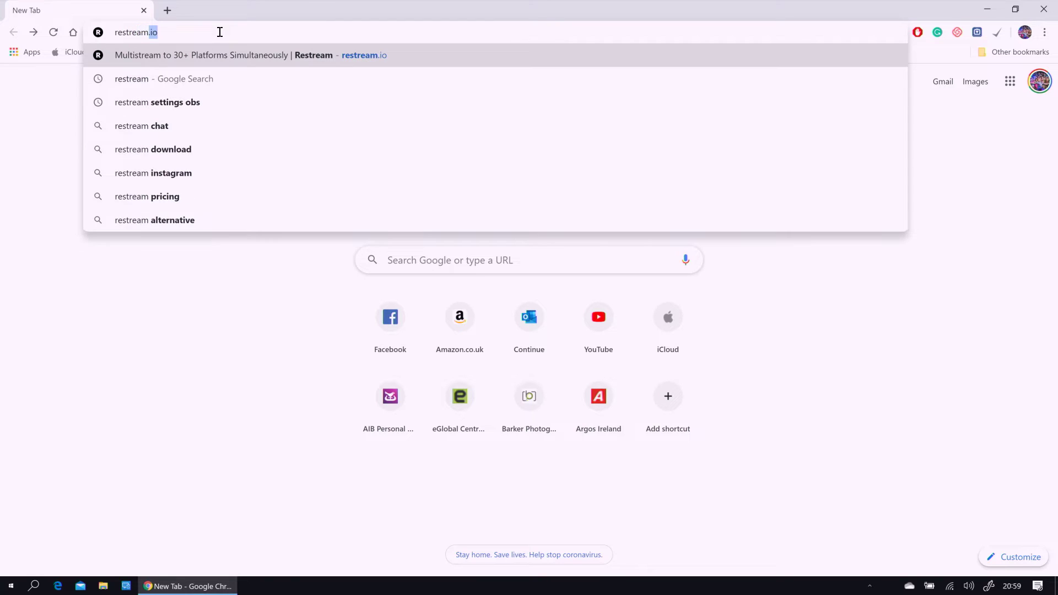
{"action": "type", "text": "io"}
{"action": "key", "text": "Return"}
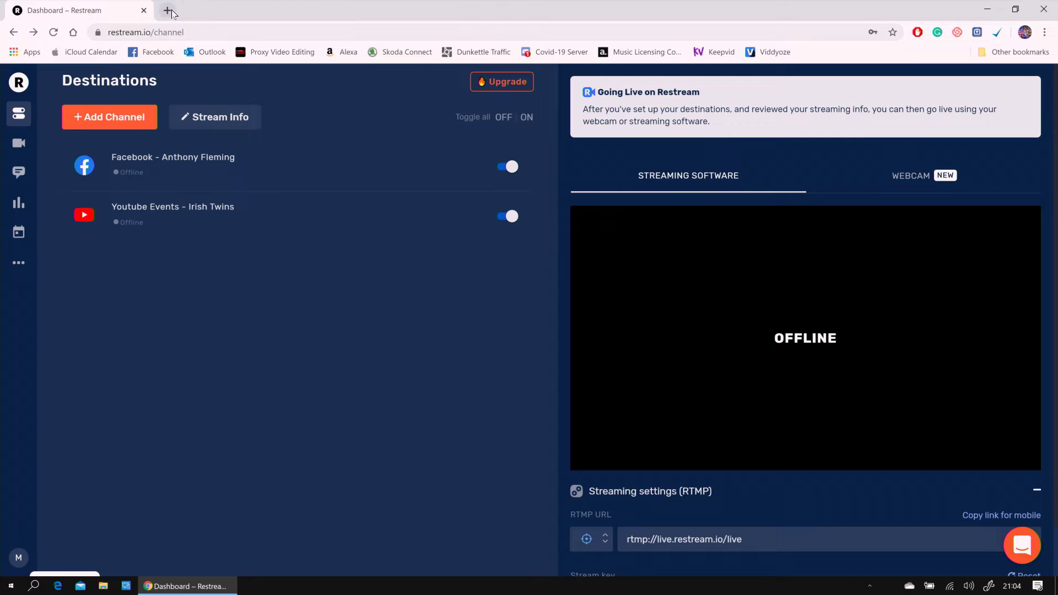
- In a new tab, search 'atem mini control' and open Blackmagic support for the ATEM Mini Pro model
{"action": "left_click", "coordinate": [167, 11]}
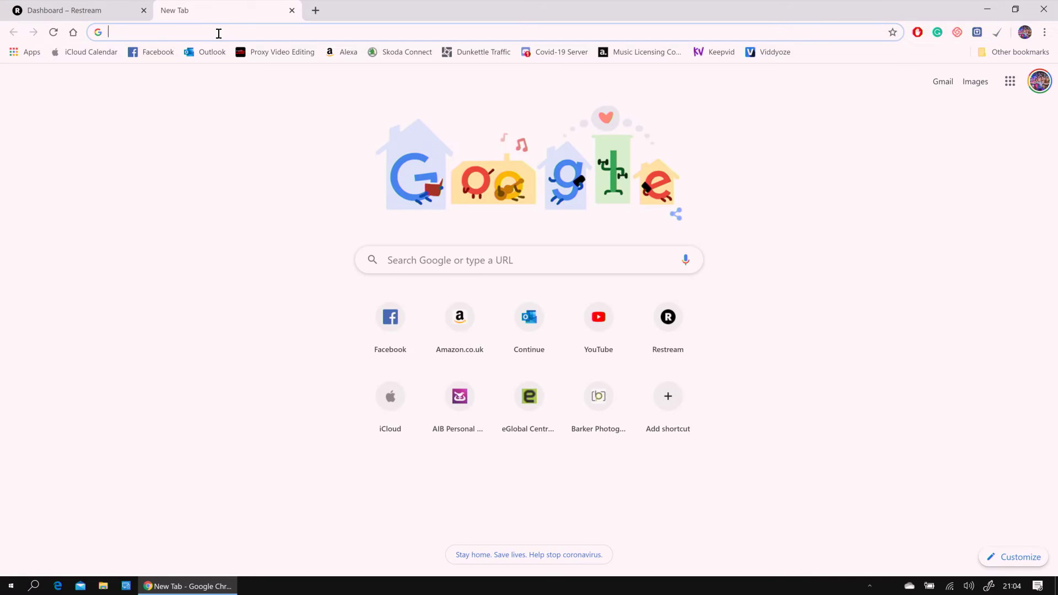
{"action": "type", "text": "atem mini"}
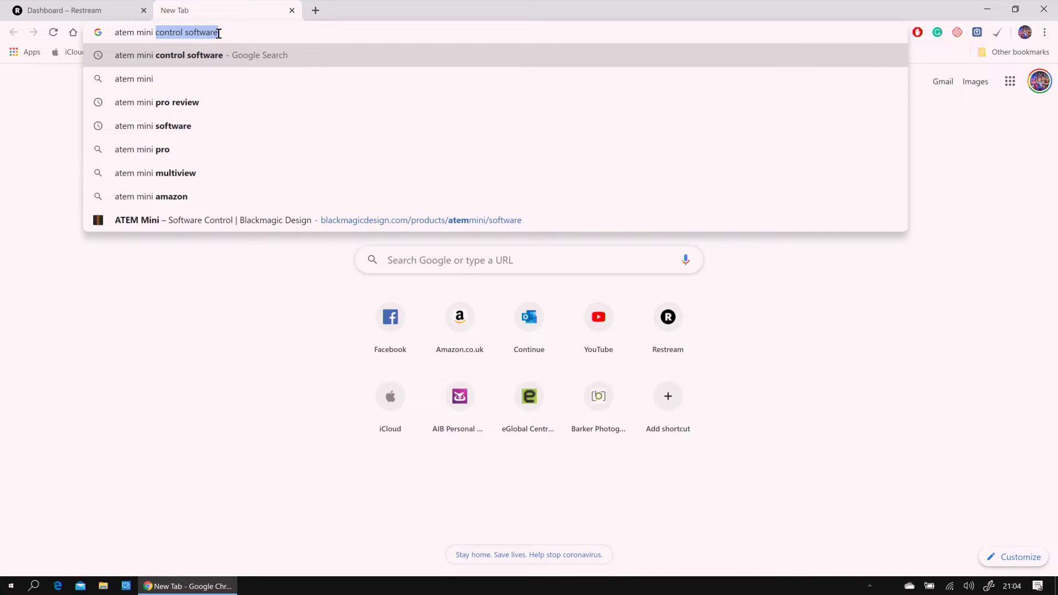
{"action": "type", "text": " control"}
{"action": "key", "text": "Return"}
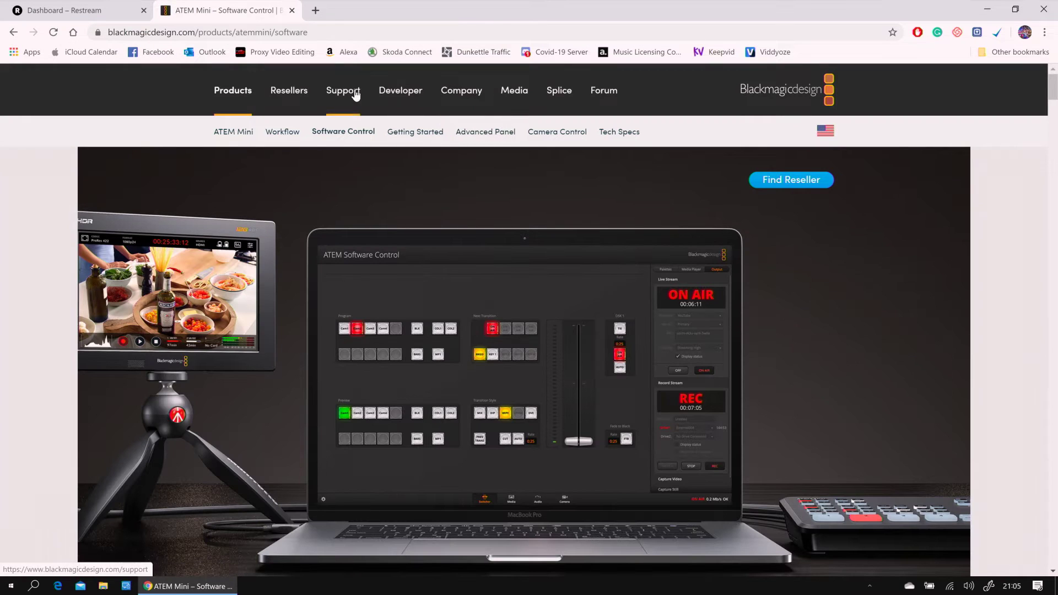
{"action": "left_click", "coordinate": [355, 94]}
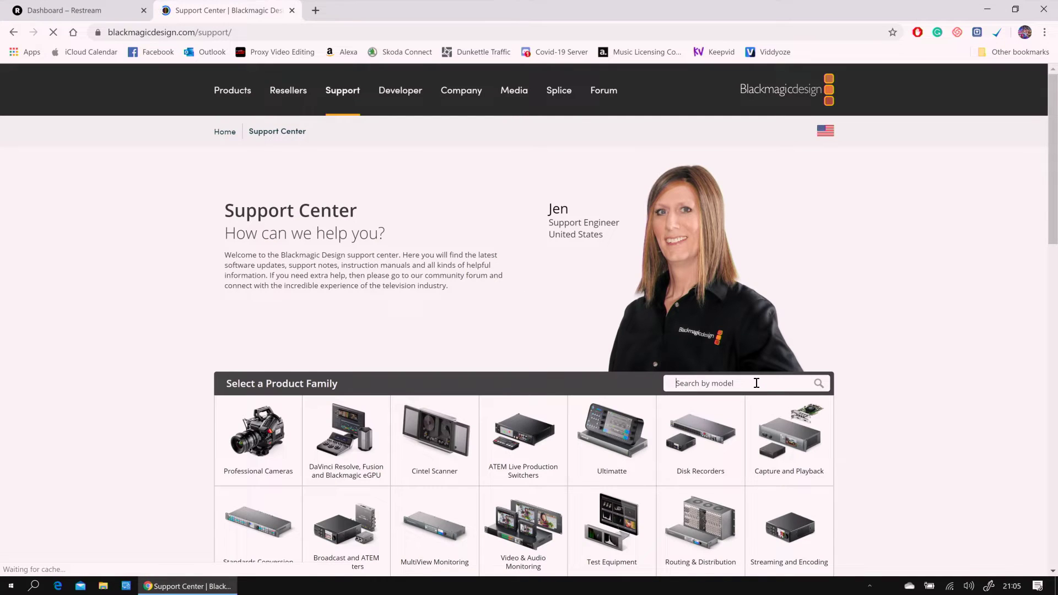
{"action": "type", "text": "atem mini pro"}
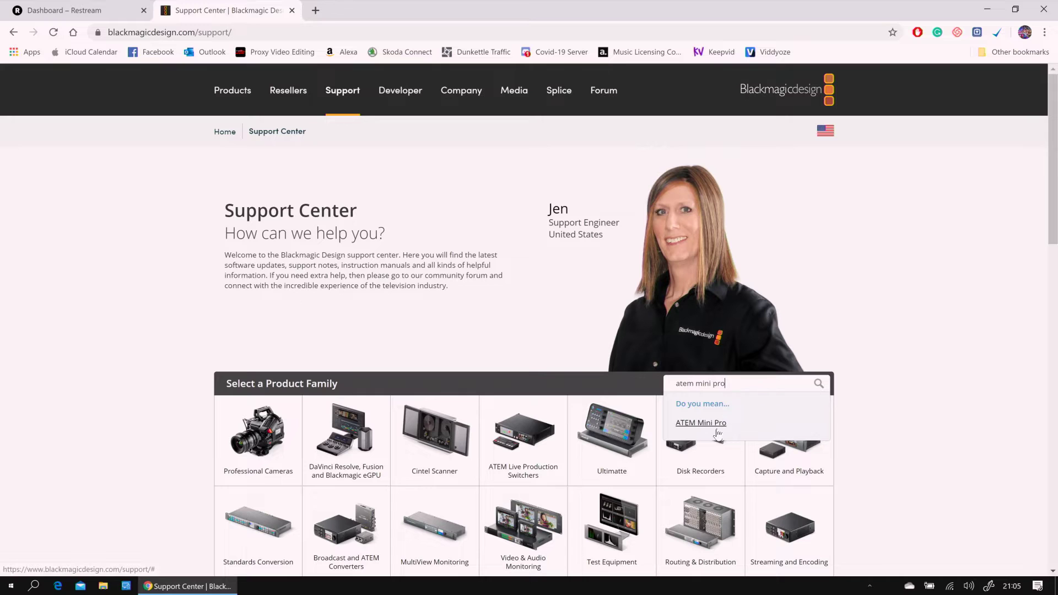
{"action": "left_click", "coordinate": [716, 426]}
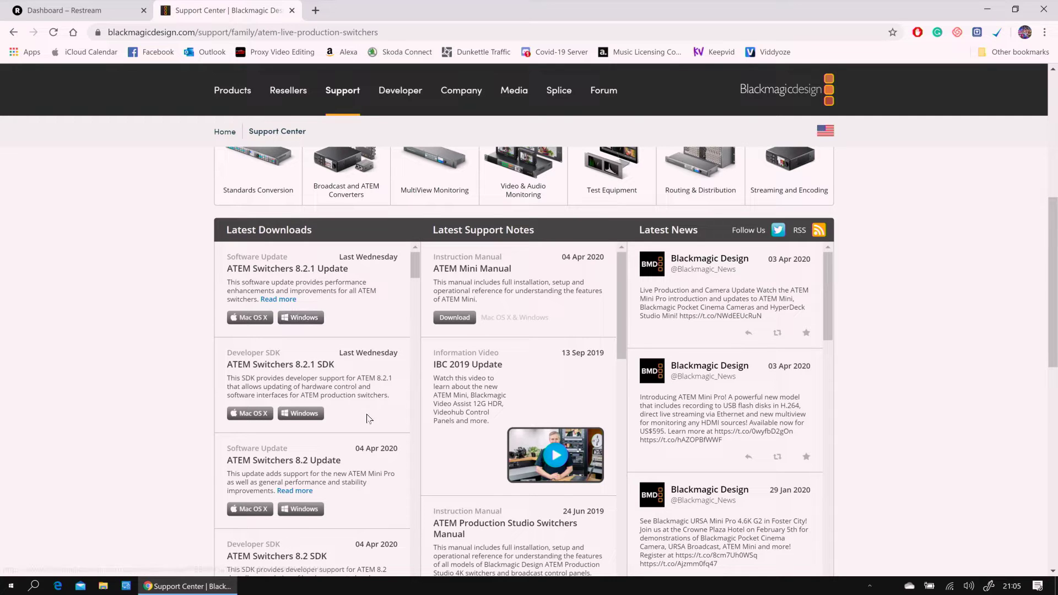
{"action": "scroll", "coordinate": [533, 380], "scroll_direction": "up", "scroll_amount": 5}
{"action": "scroll", "coordinate": [533, 379], "scroll_direction": "up", "scroll_amount": 3}
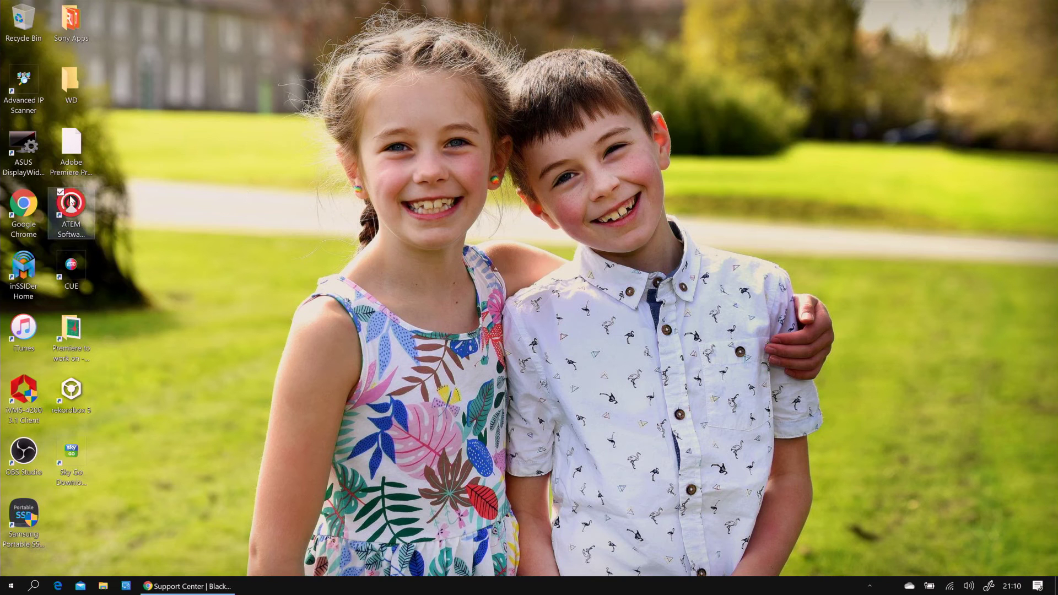
- Launch ATEM Software Control and expand the Live Stream settings on the Output tab
{"action": "left_click", "coordinate": [75, 207]}
{"action": "double_click", "coordinate": [76, 207]}
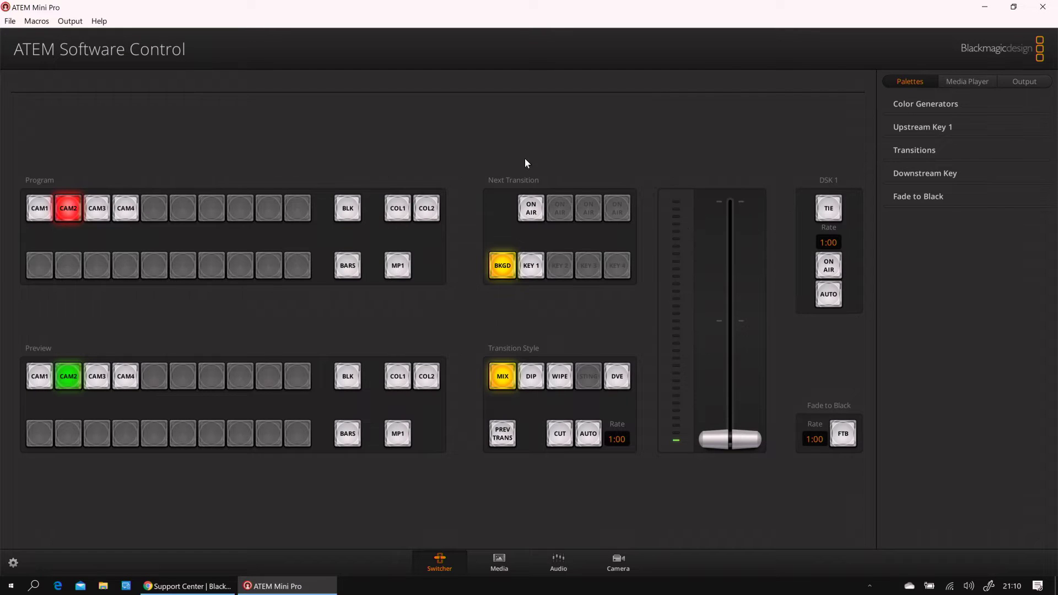
{"action": "left_click", "coordinate": [1020, 84]}
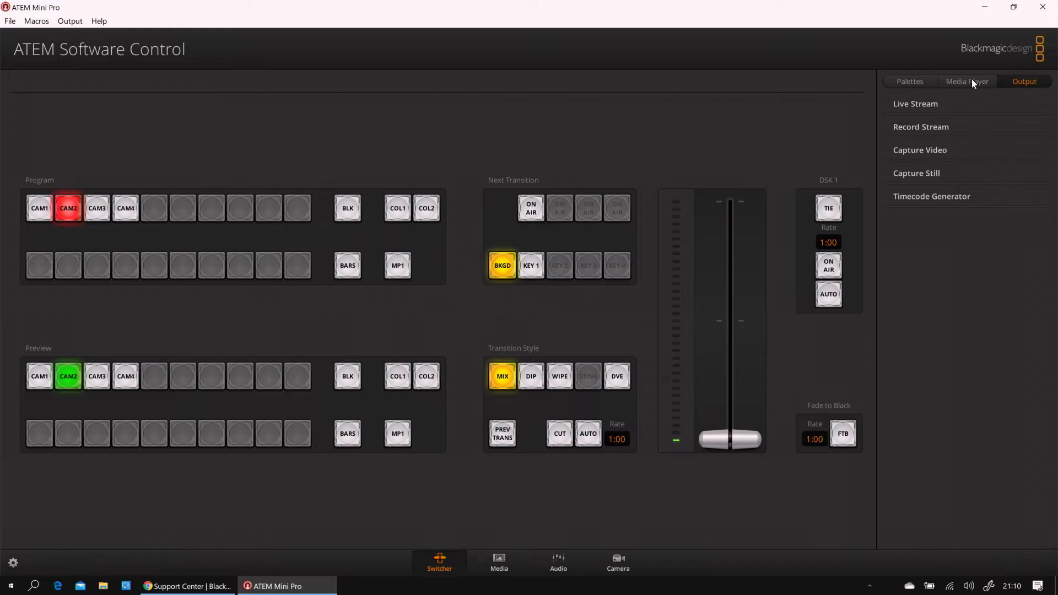
{"action": "left_click", "coordinate": [931, 127]}
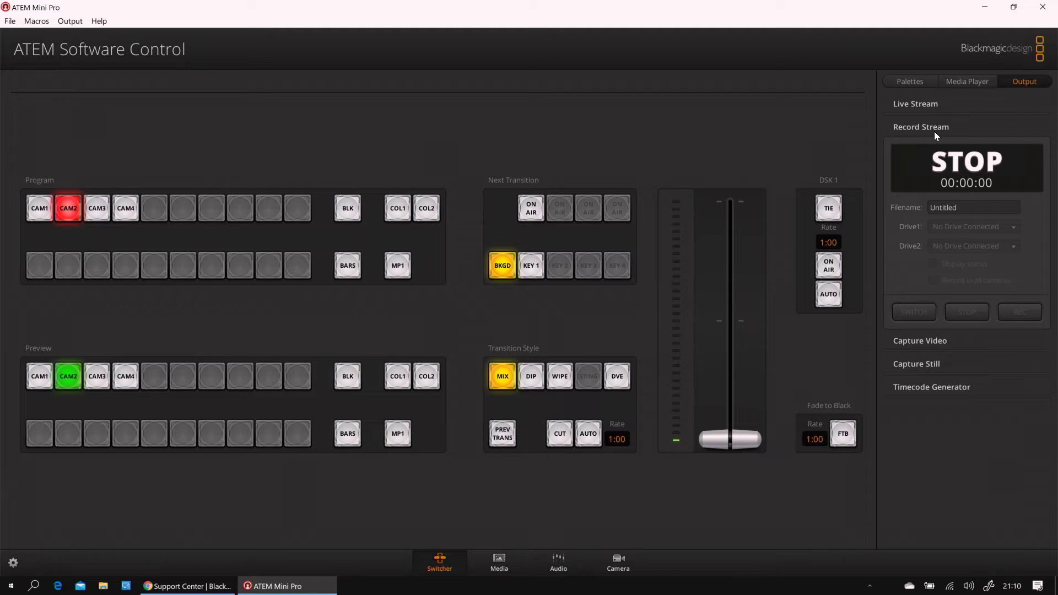
{"action": "left_click", "coordinate": [934, 126]}
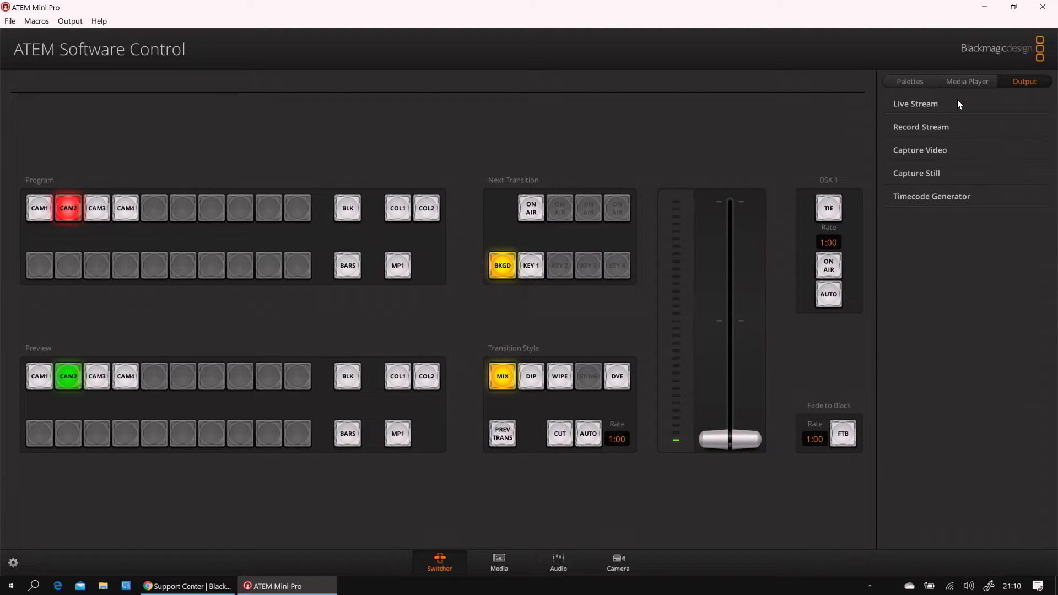
{"action": "left_click", "coordinate": [931, 106]}
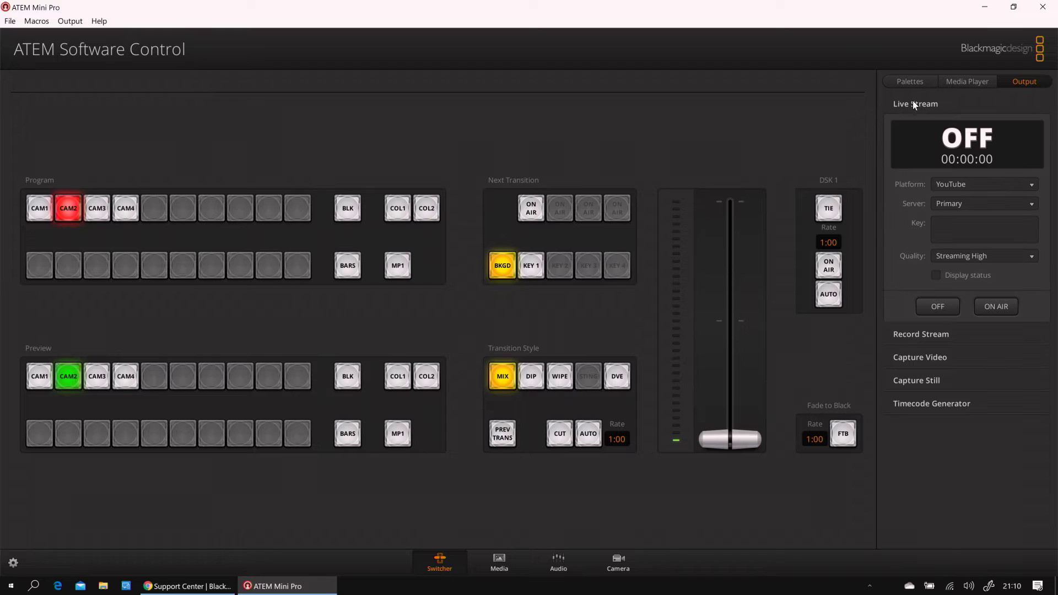
- Inspect the Platform, Server and Quality lists, keeping YouTube, Primary and Streaming High selected
{"action": "left_click", "coordinate": [987, 178]}
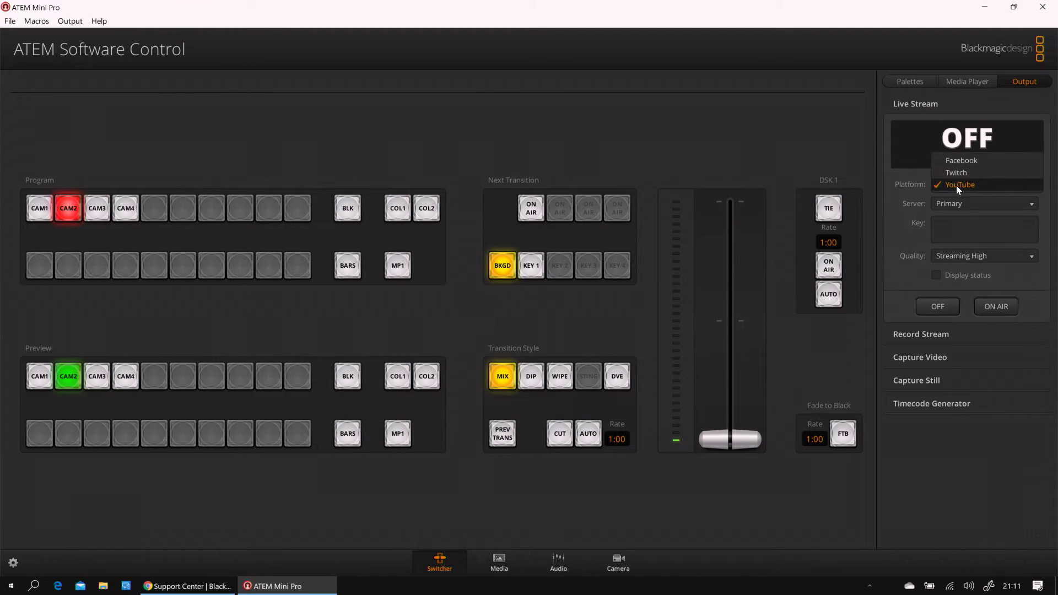
{"action": "left_click", "coordinate": [924, 198]}
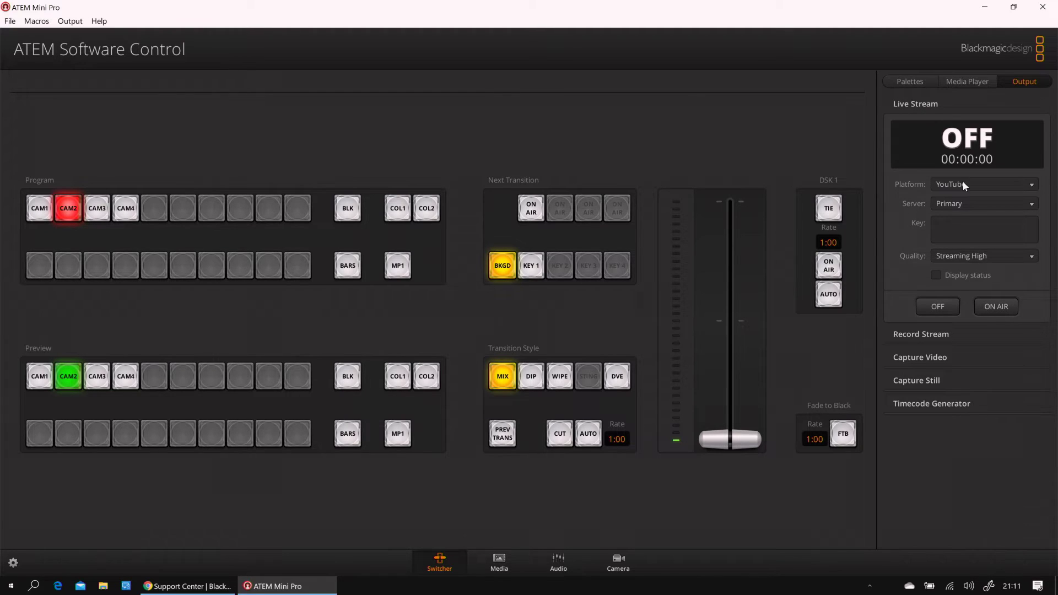
{"action": "left_click", "coordinate": [988, 185]}
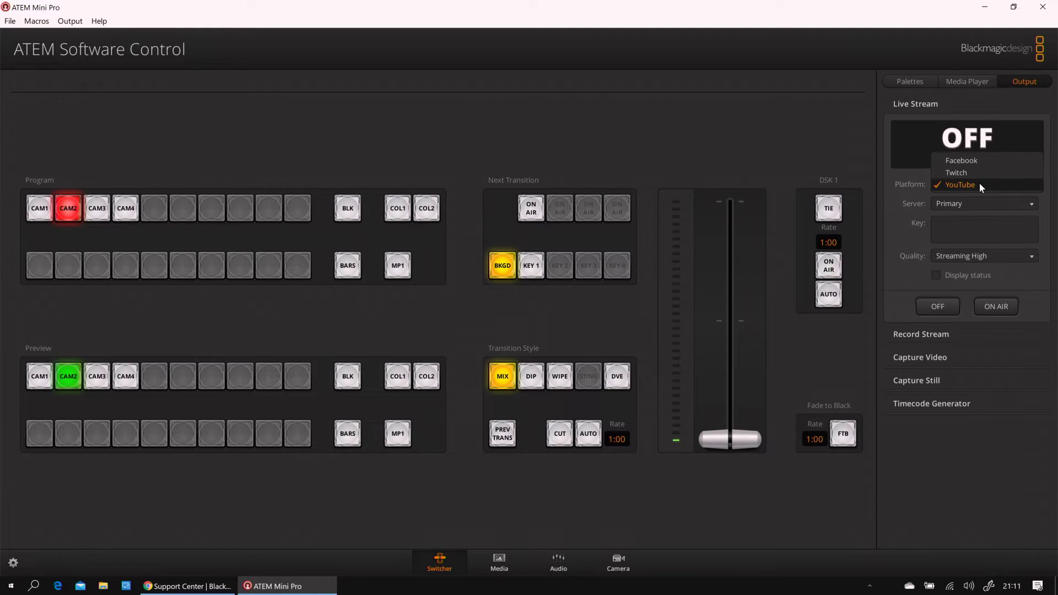
{"action": "left_click", "coordinate": [980, 184]}
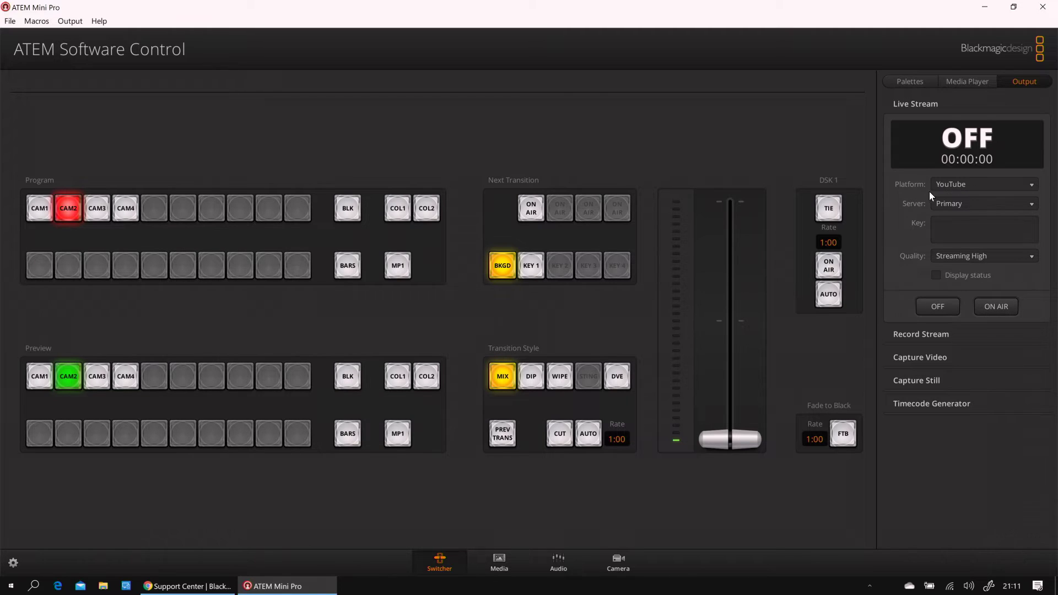
{"action": "left_click", "coordinate": [964, 201]}
{"action": "left_click", "coordinate": [964, 202]}
{"action": "left_click", "coordinate": [974, 257]}
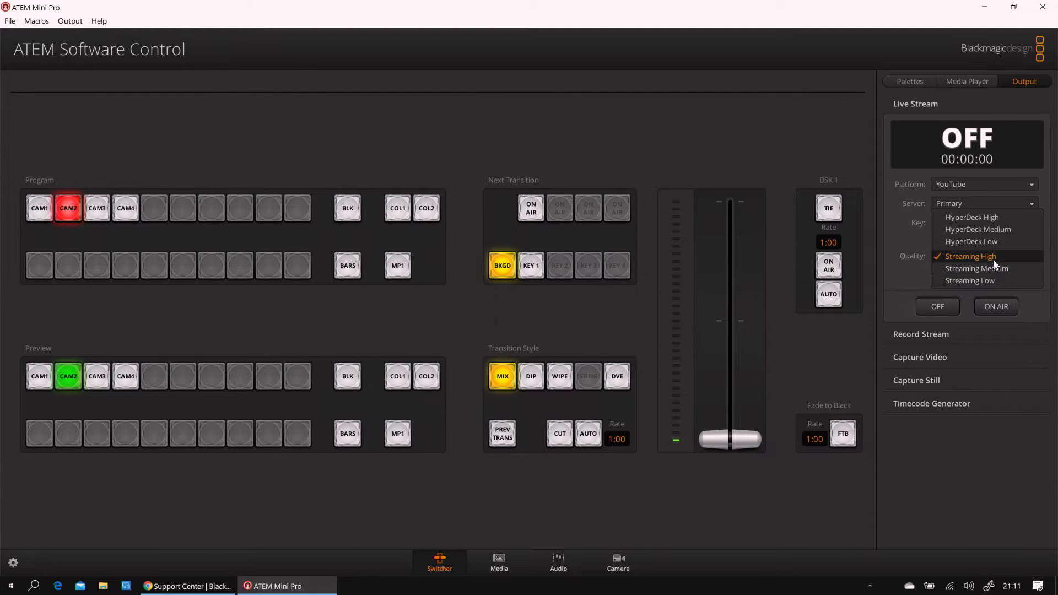
{"action": "left_click", "coordinate": [955, 257]}
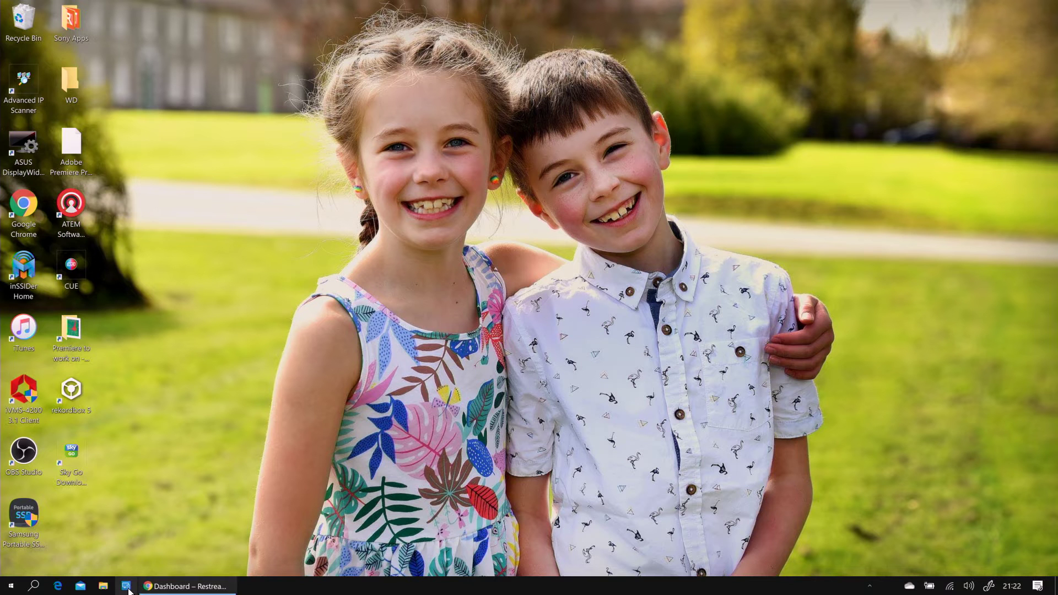
- Browse to C:\Program Files (x86)\Blackmagic Design\Blackmagic ATEM Switchers\ATEM Software Control in File Explorer
{"action": "left_click", "coordinate": [103, 587]}
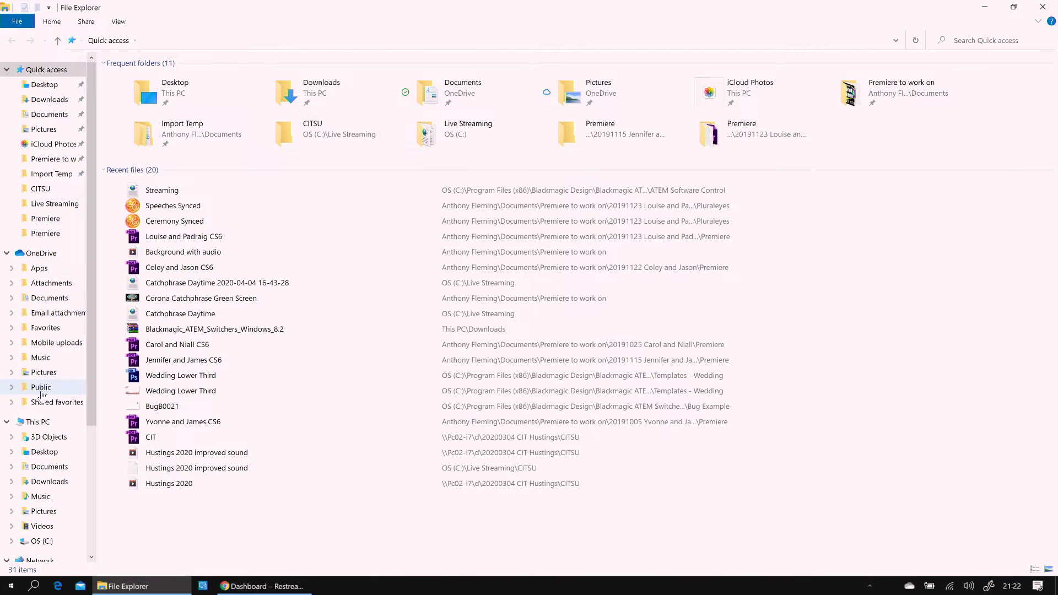
{"action": "left_click", "coordinate": [51, 423]}
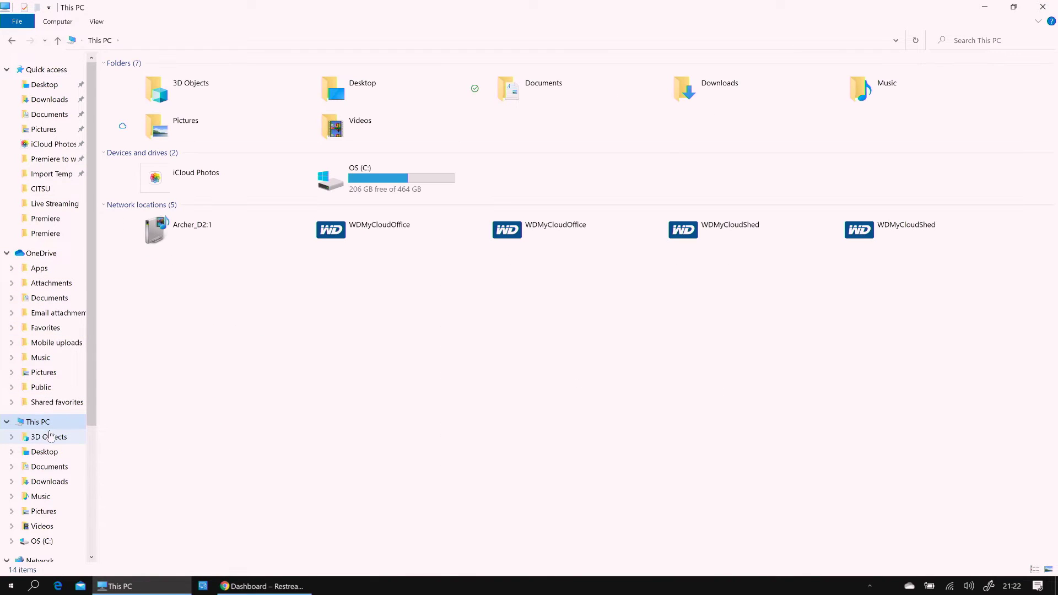
{"action": "left_click", "coordinate": [404, 182]}
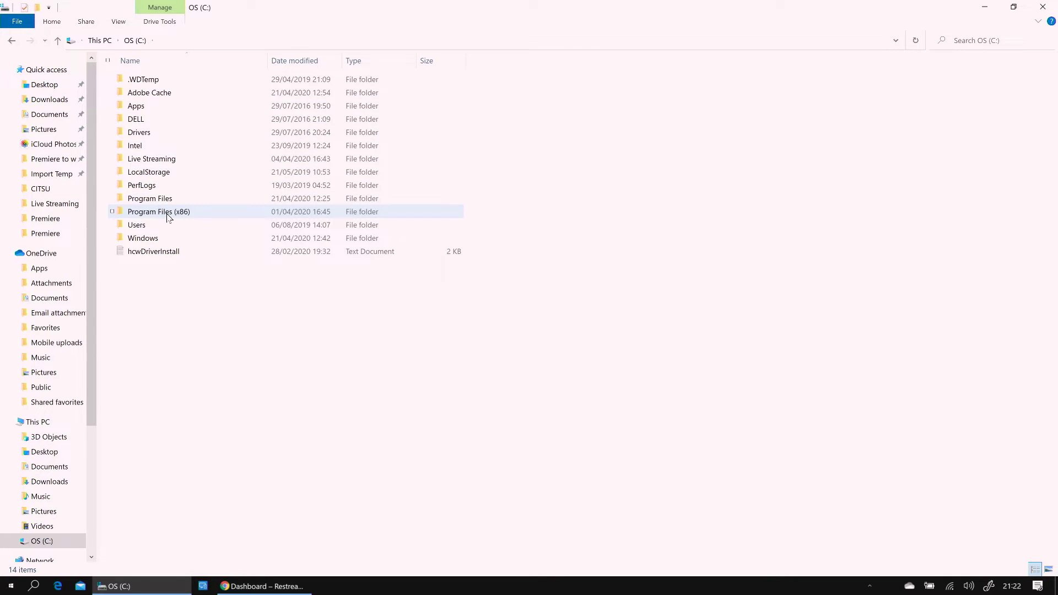
{"action": "double_click", "coordinate": [170, 217]}
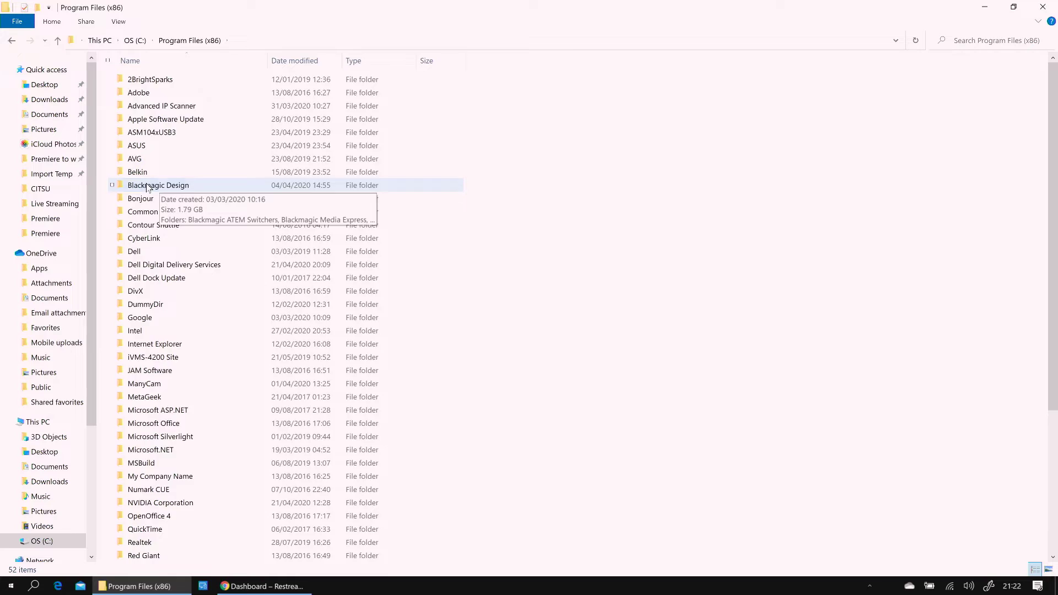
{"action": "double_click", "coordinate": [147, 188]}
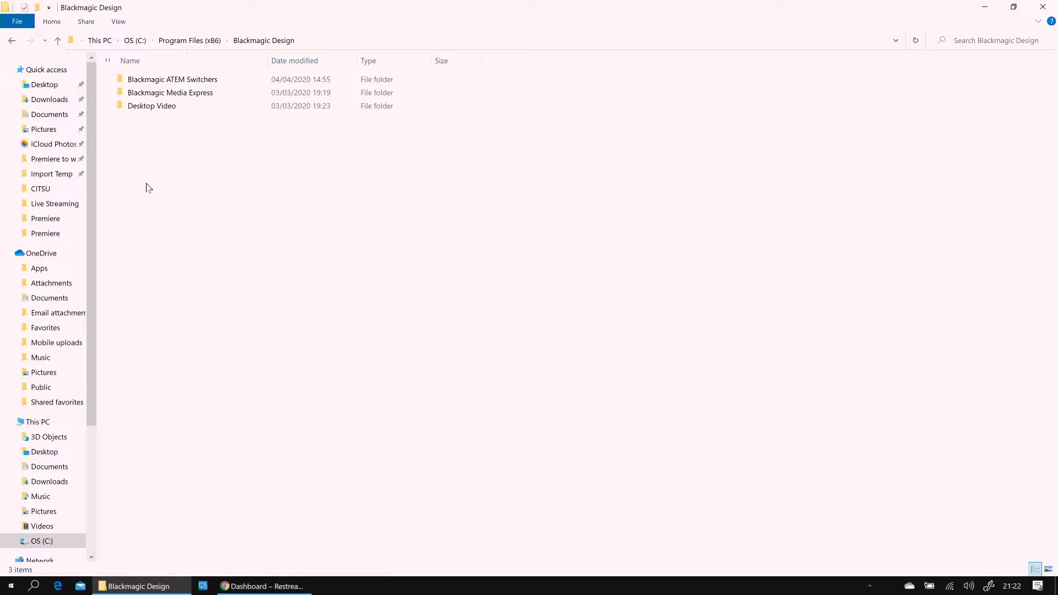
{"action": "double_click", "coordinate": [176, 80]}
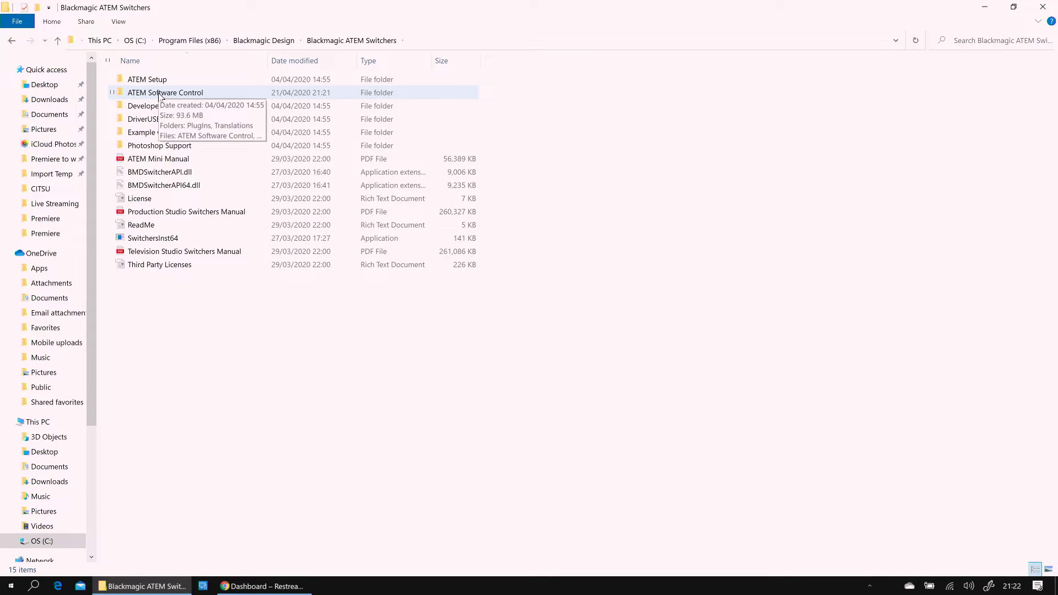
{"action": "double_click", "coordinate": [160, 95]}
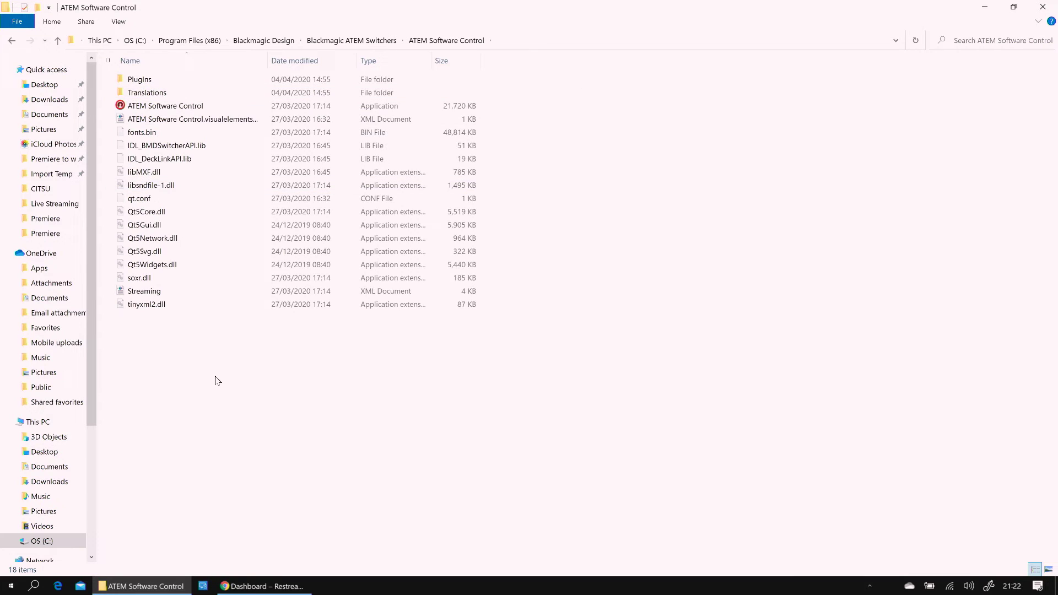
- Copy and paste the Streaming XML file in the same folder, granting administrator permission
{"action": "left_click", "coordinate": [150, 296]}
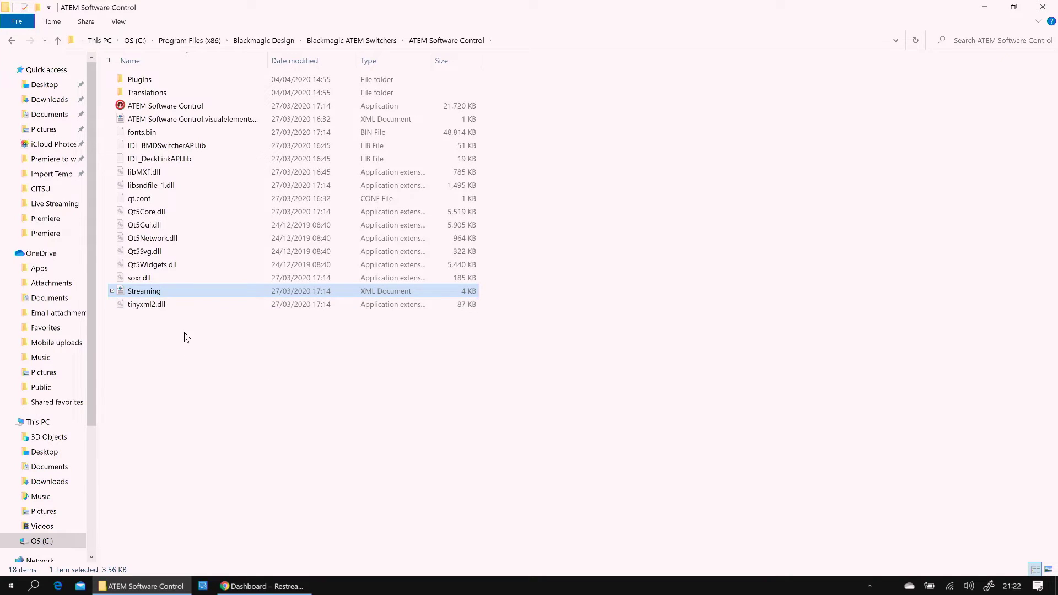
{"action": "right_click", "coordinate": [155, 292]}
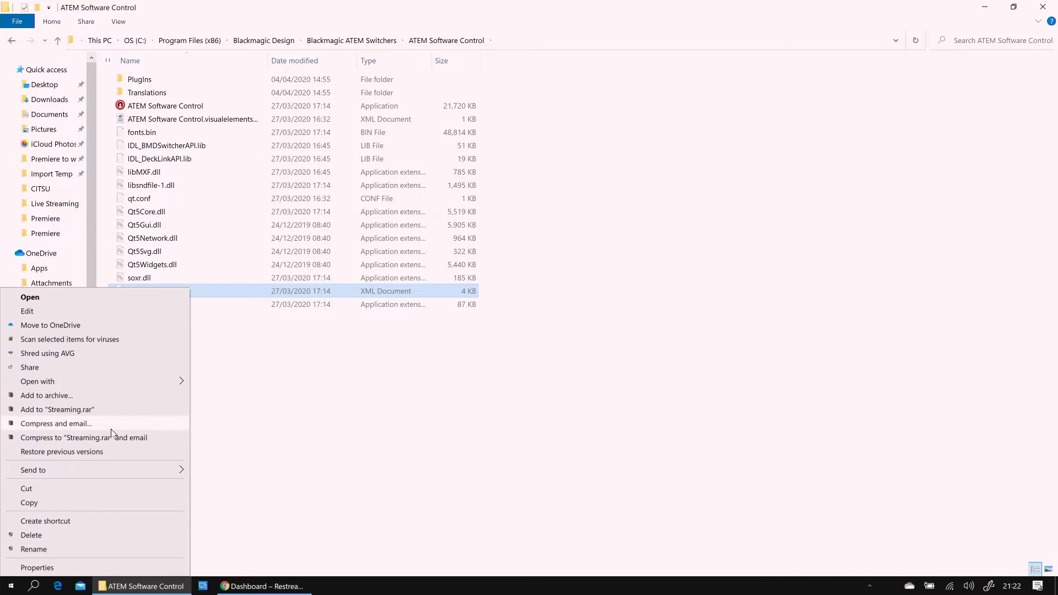
{"action": "left_click", "coordinate": [95, 505]}
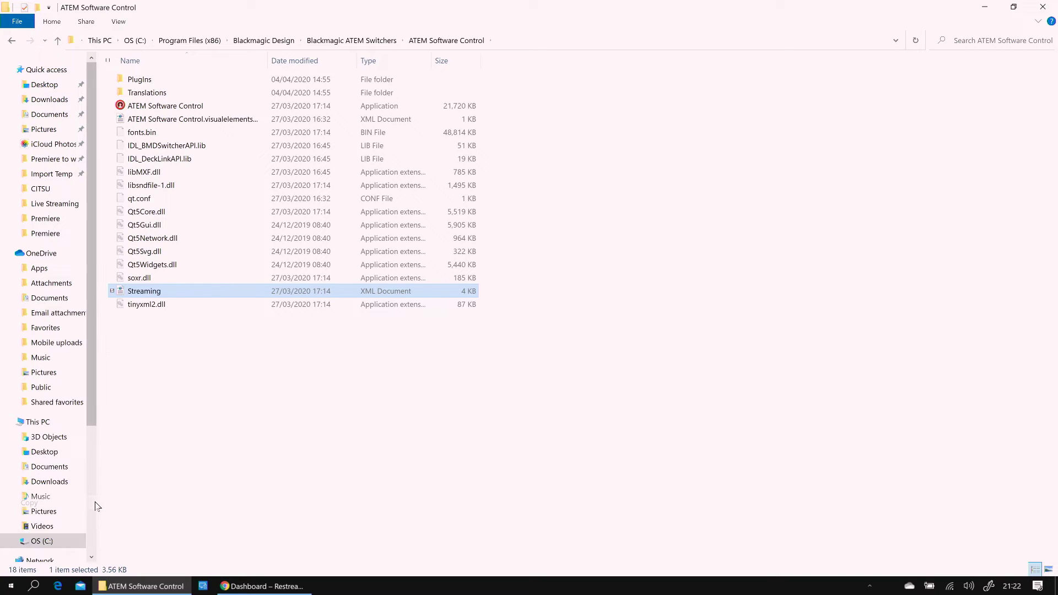
{"action": "right_click", "coordinate": [298, 384]}
{"action": "left_click", "coordinate": [229, 470]}
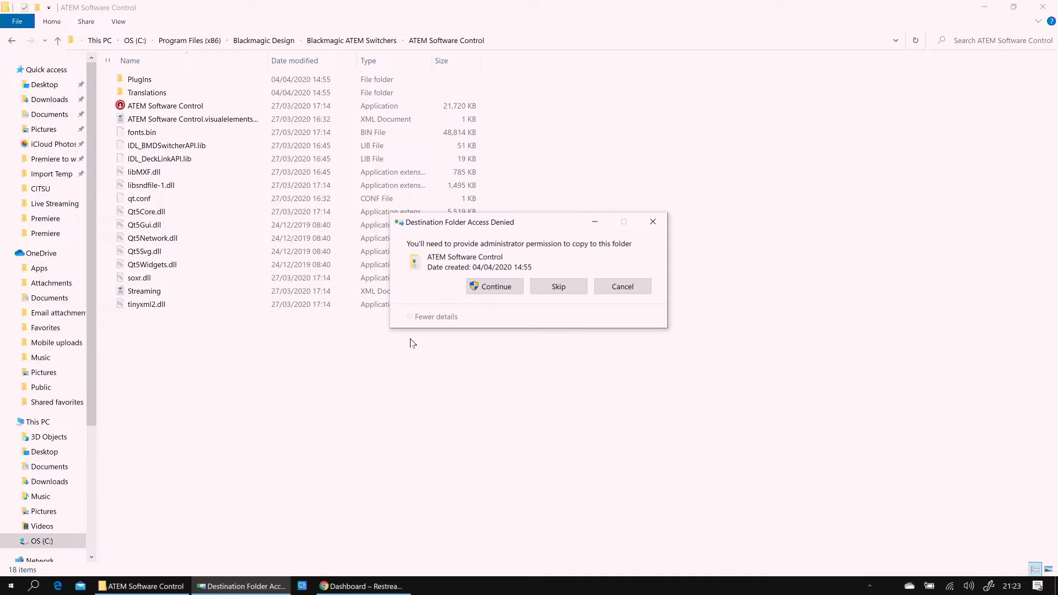
{"action": "left_click", "coordinate": [495, 286]}
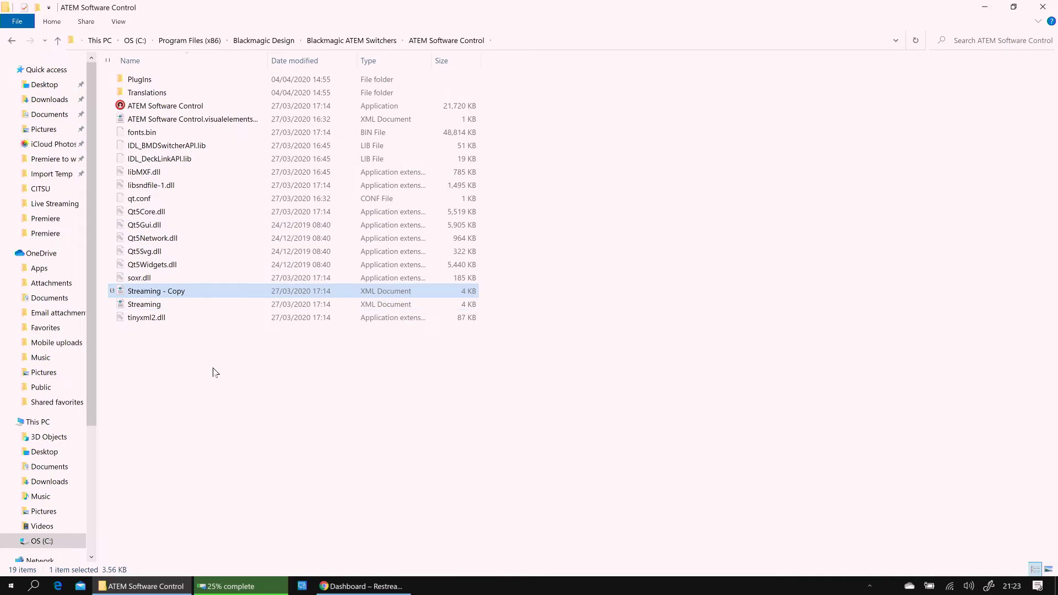
- Rename the copy to 'Streaming - Original' with admin approval, then bring up the original Streaming file's actions
{"action": "left_click", "coordinate": [175, 292]}
{"action": "double_click", "coordinate": [176, 291]}
{"action": "type", "text": "Original"}
{"action": "key", "text": "Return"}
{"action": "left_click", "coordinate": [508, 331]}
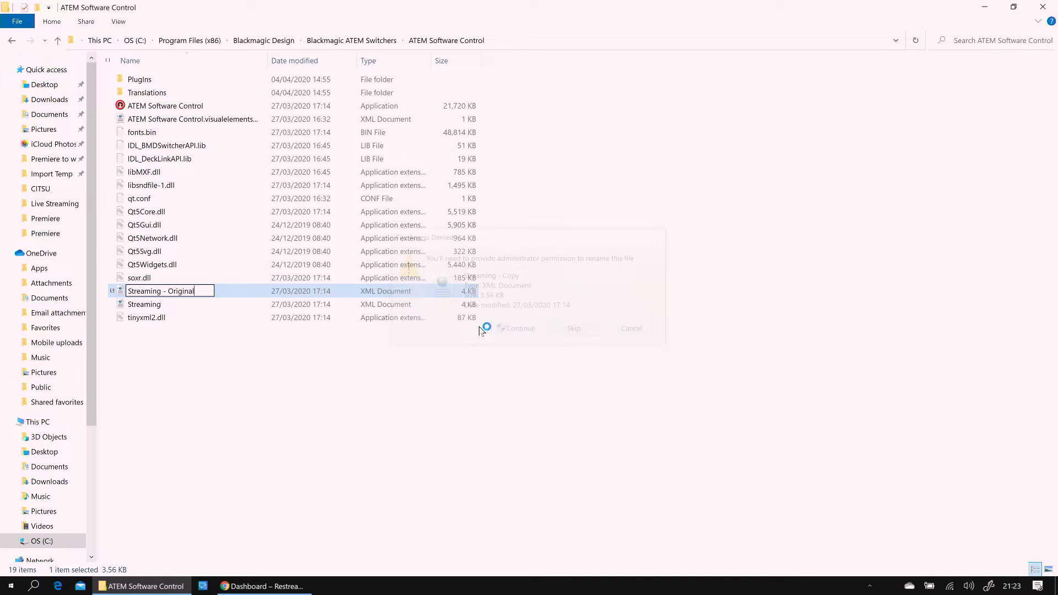
{"action": "left_click", "coordinate": [286, 451]}
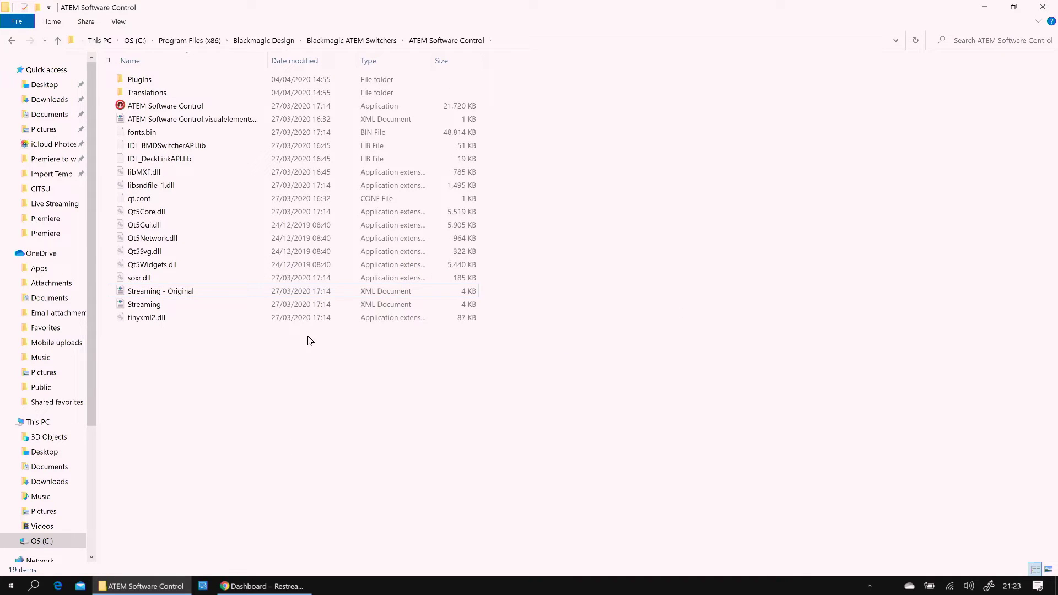
{"action": "right_click", "coordinate": [149, 308]}
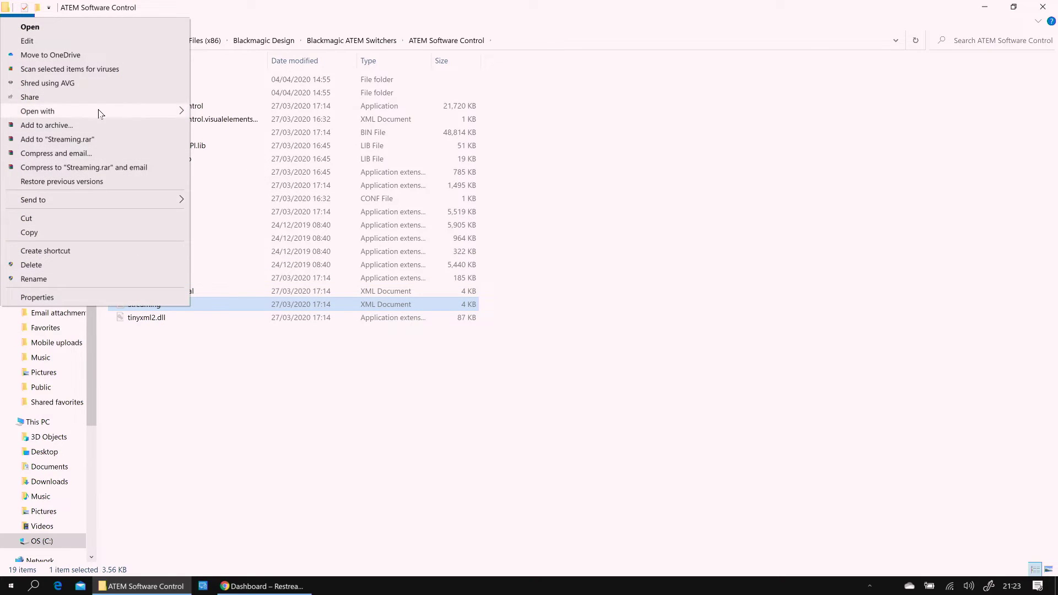
- Open the Streaming file in Notepad and maximize the window
{"action": "mouse_move", "coordinate": [99, 110]}
{"action": "left_click", "coordinate": [258, 125]}
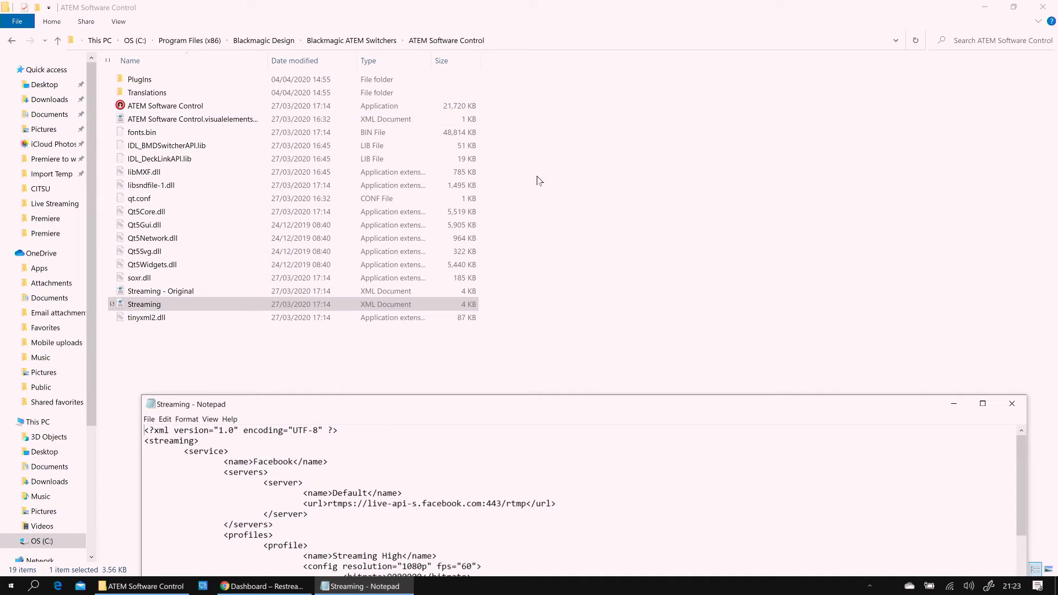
{"action": "double_click", "coordinate": [502, 403]}
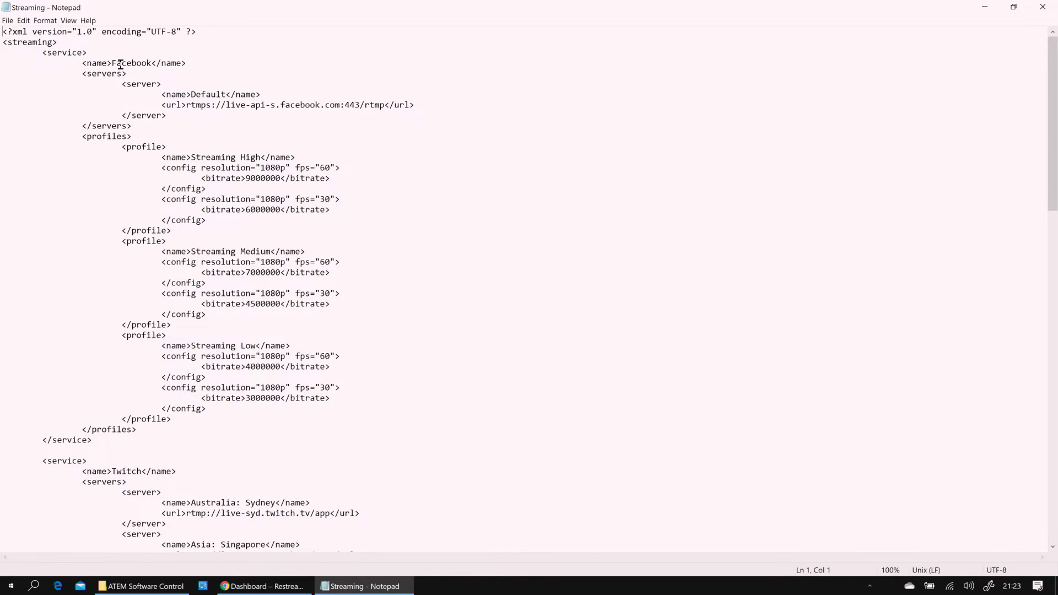
- Scroll through the XML past the Twitch service to the YouTube service block
{"action": "left_click_drag", "start_coordinate": [118, 63], "coordinate": [133, 63]}
{"action": "scroll", "coordinate": [179, 367], "scroll_direction": "down", "scroll_amount": 2}
{"action": "left_click_drag", "start_coordinate": [117, 408], "coordinate": [132, 410]}
{"action": "scroll", "coordinate": [208, 430], "scroll_direction": "down", "scroll_amount": 13}
{"action": "scroll", "coordinate": [210, 434], "scroll_direction": "down", "scroll_amount": 7}
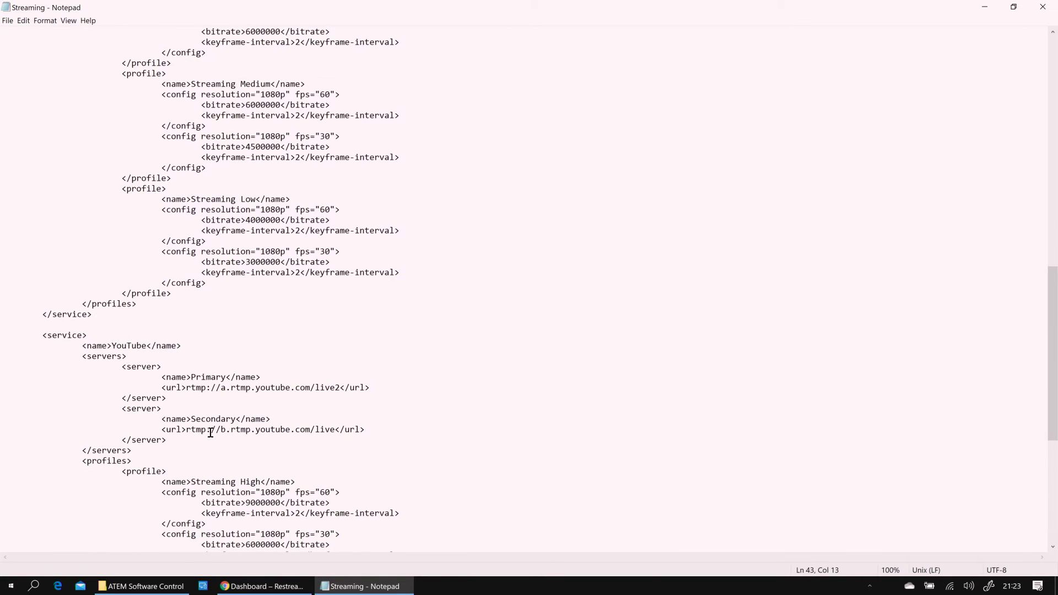
{"action": "left_click_drag", "start_coordinate": [119, 346], "coordinate": [142, 346]}
{"action": "scroll", "coordinate": [279, 349], "scroll_direction": "down", "scroll_amount": 5}
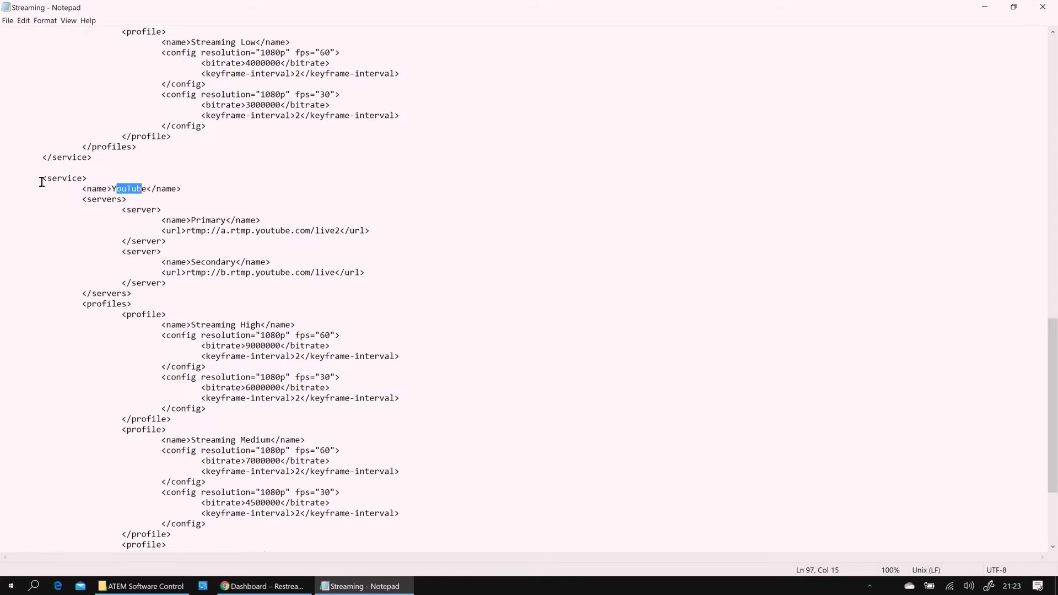
{"action": "scroll", "coordinate": [80, 177], "scroll_direction": "up", "scroll_amount": 3}
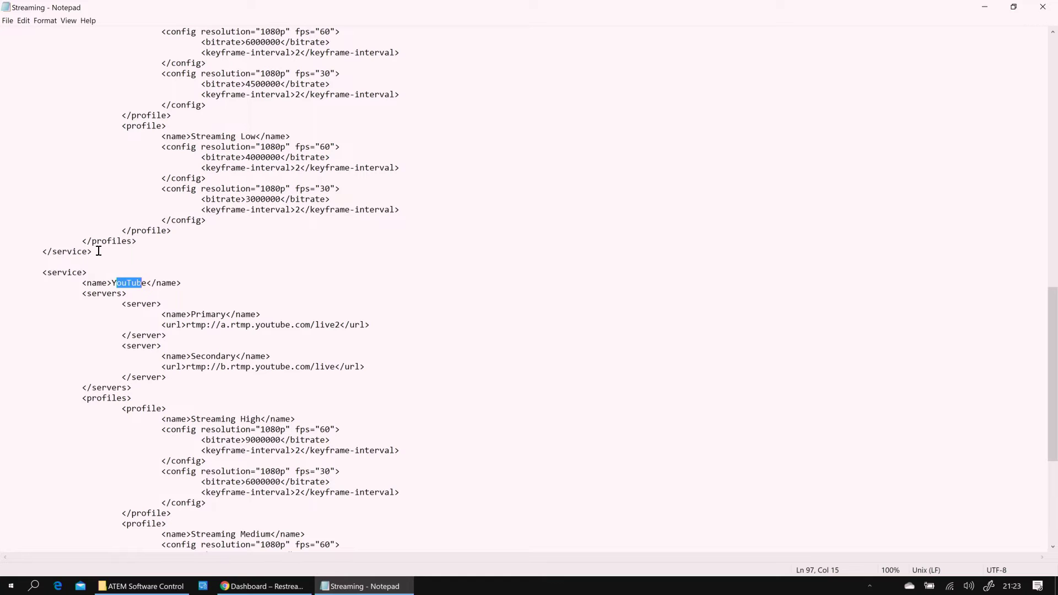
{"action": "left_click", "coordinate": [59, 262]}
{"action": "scroll", "coordinate": [64, 262], "scroll_direction": "down", "scroll_amount": 4}
{"action": "scroll", "coordinate": [82, 201], "scroll_direction": "up", "scroll_amount": 2}
{"action": "scroll", "coordinate": [88, 248], "scroll_direction": "down", "scroll_amount": 3}
{"action": "scroll", "coordinate": [91, 283], "scroll_direction": "down", "scroll_amount": 3}
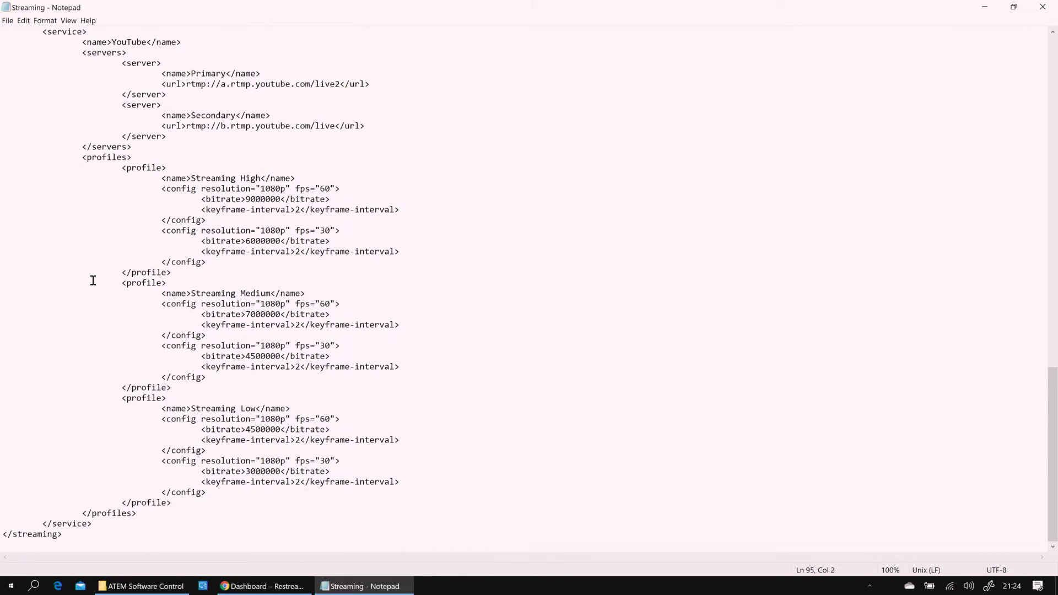
{"action": "scroll", "coordinate": [117, 279], "scroll_direction": "up", "scroll_amount": 16}
{"action": "scroll", "coordinate": [115, 256], "scroll_direction": "down", "scroll_amount": 7}
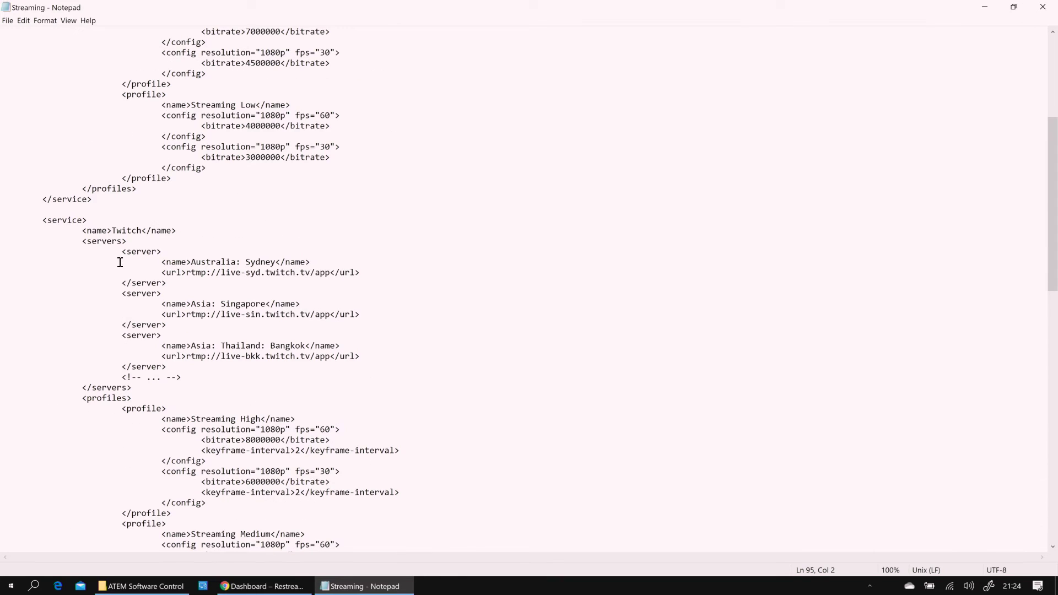
{"action": "scroll", "coordinate": [71, 211], "scroll_direction": "down", "scroll_amount": 17}
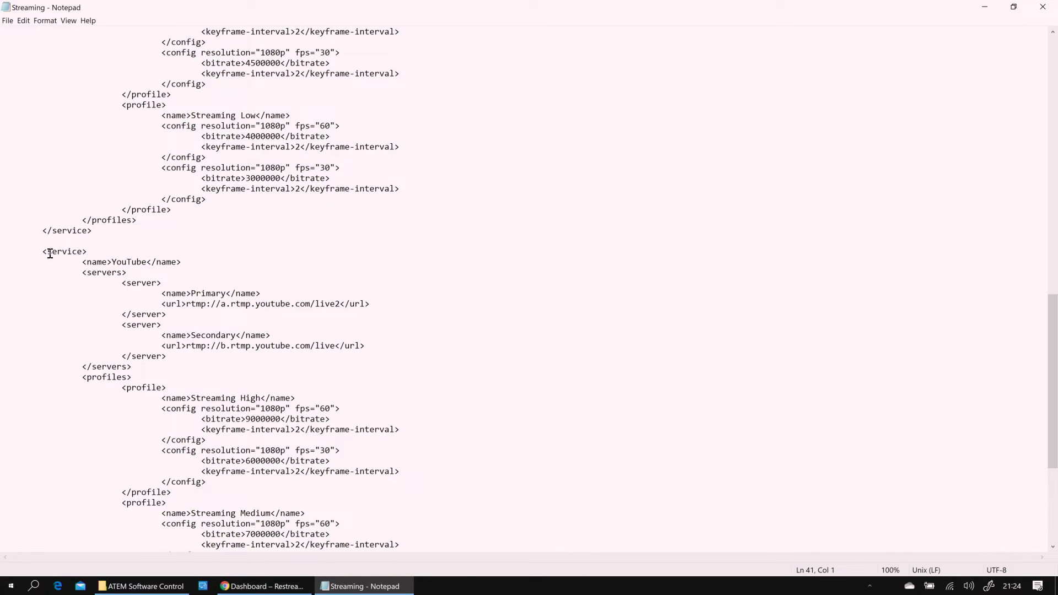
- Copy the YouTube service block and paste it on a new line after the previous service
{"action": "left_click_drag", "start_coordinate": [43, 252], "coordinate": [111, 521]}
{"action": "scroll", "coordinate": [122, 269], "scroll_direction": "down", "scroll_amount": 7}
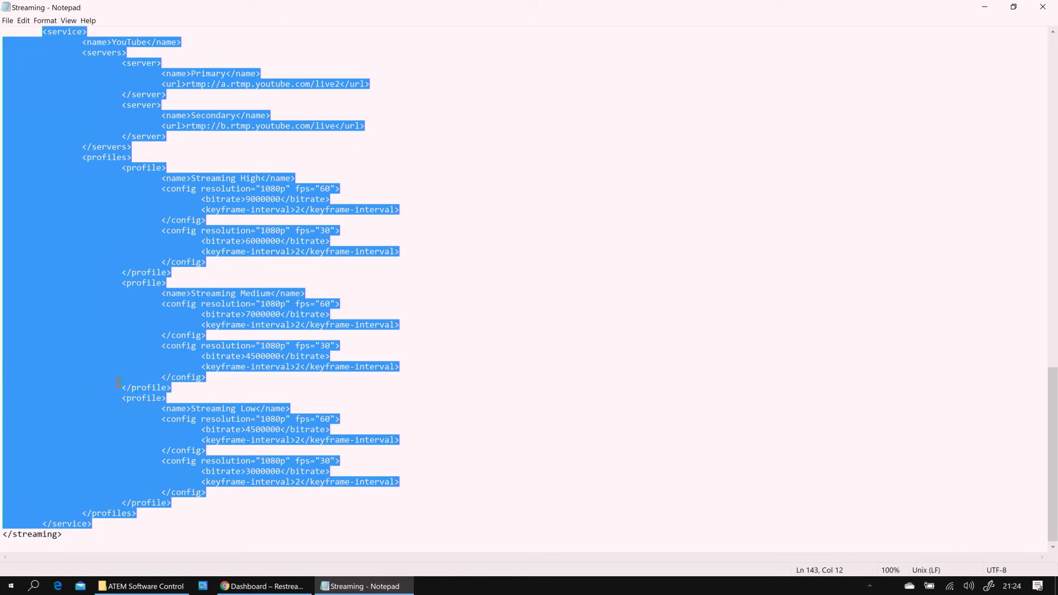
{"action": "scroll", "coordinate": [118, 382], "scroll_direction": "up", "scroll_amount": 9}
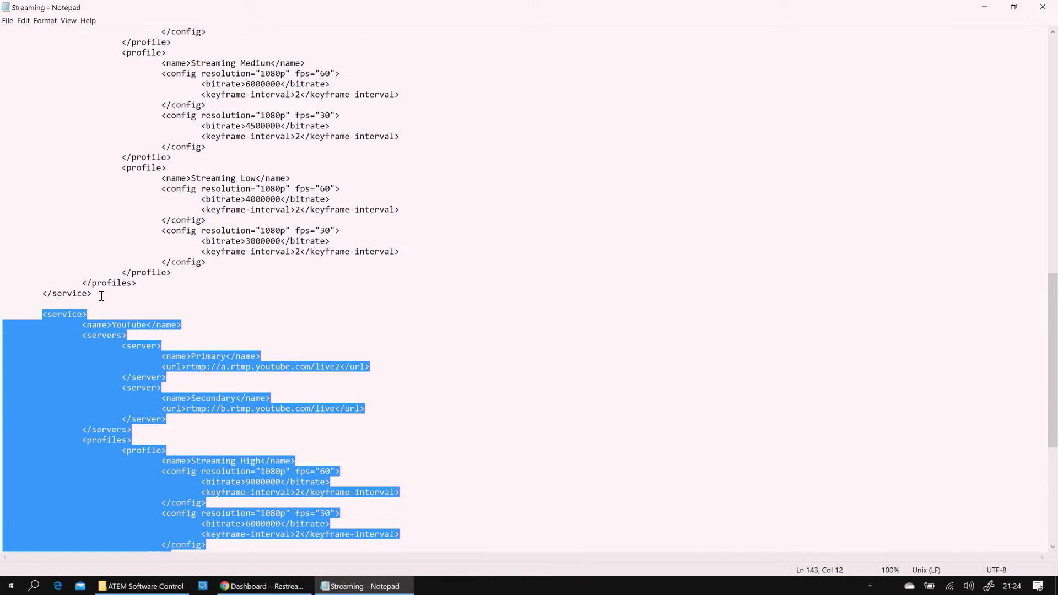
{"action": "left_click", "coordinate": [98, 296]}
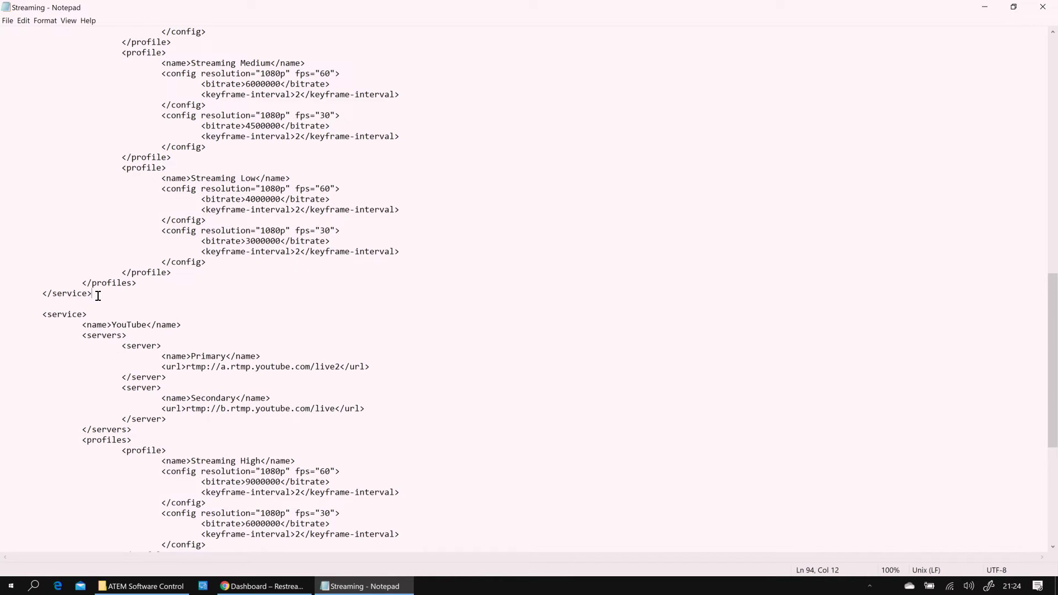
{"action": "key", "text": "Return"}
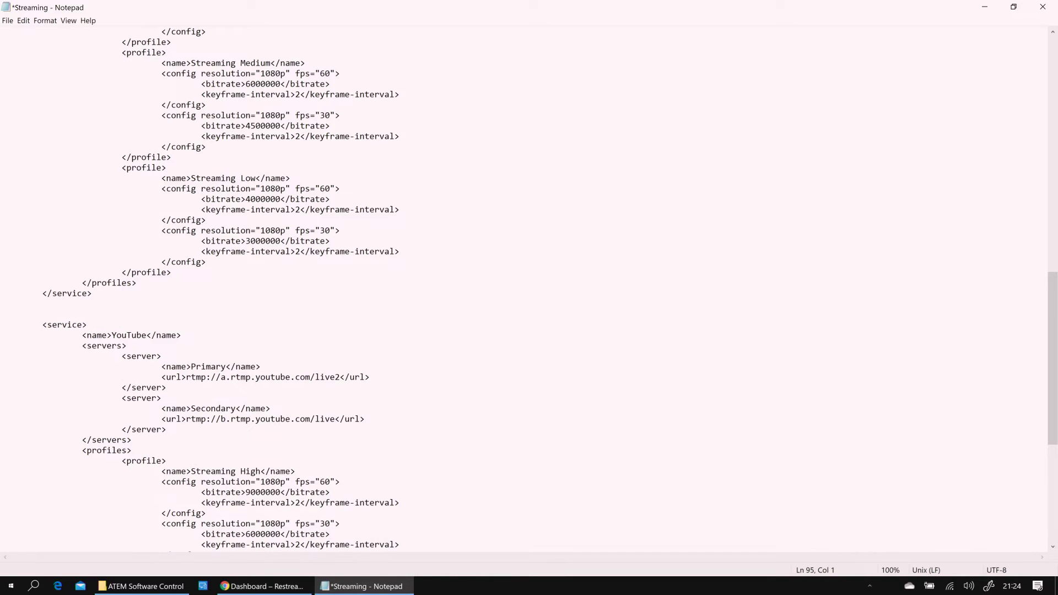
{"action": "key", "text": "Return"}
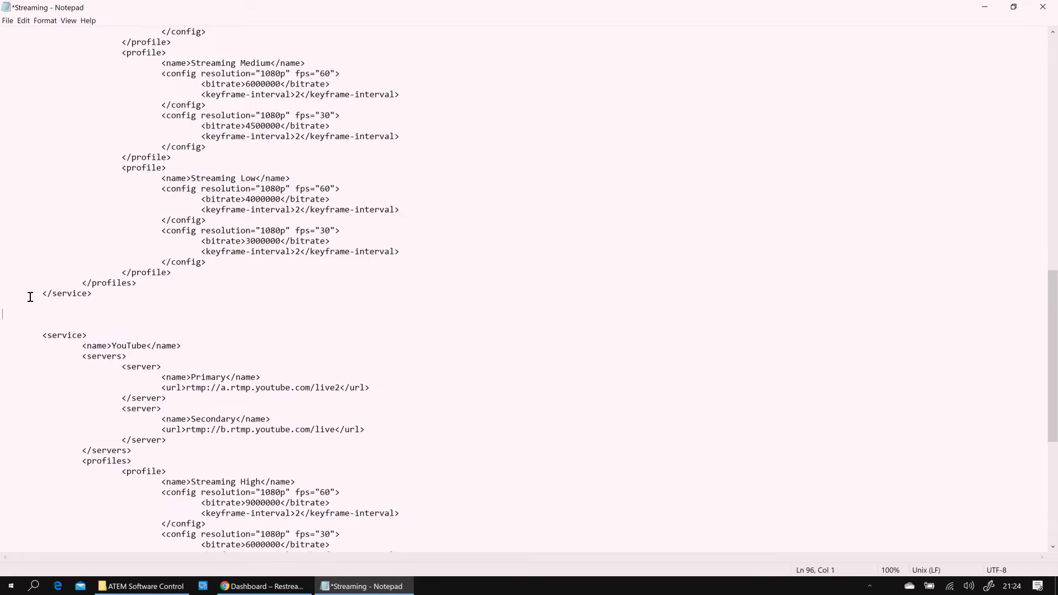
{"action": "right_click", "coordinate": [7, 311]}
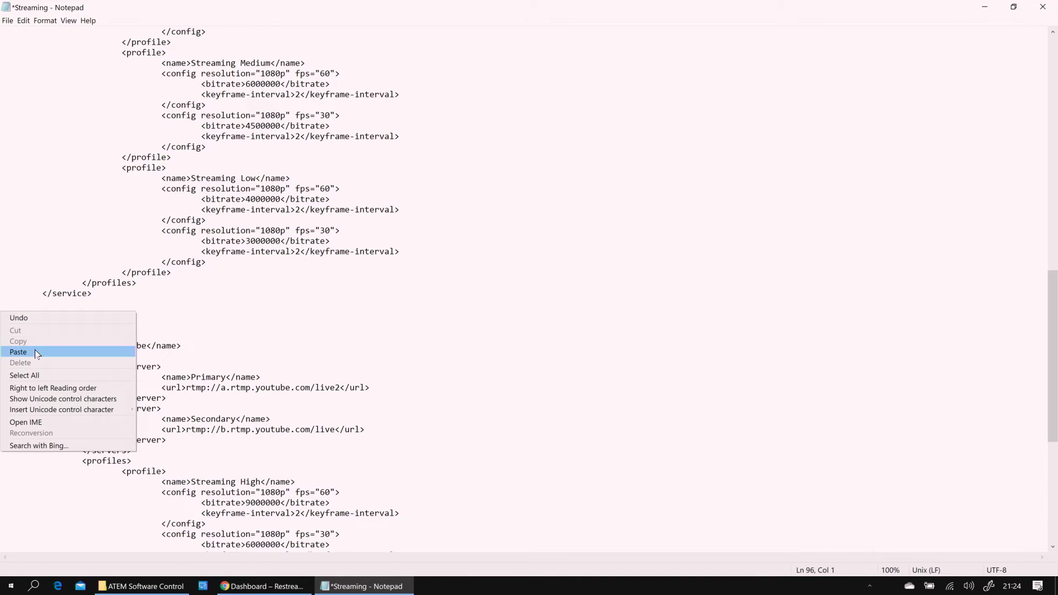
{"action": "left_click", "coordinate": [28, 351]}
- Tab-indent the pasted service's opening tag to align with the preceding block
{"action": "scroll", "coordinate": [119, 328], "scroll_direction": "up", "scroll_amount": 10}
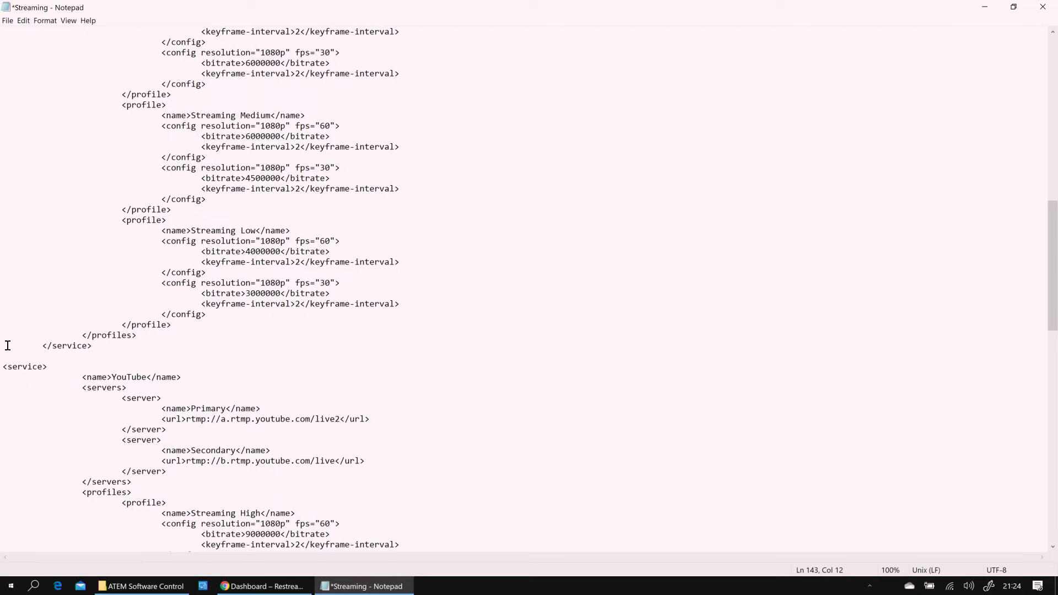
{"action": "left_click", "coordinate": [3, 367]}
{"action": "key", "text": "Tab"}
{"action": "scroll", "coordinate": [161, 374], "scroll_direction": "down", "scroll_amount": 15}
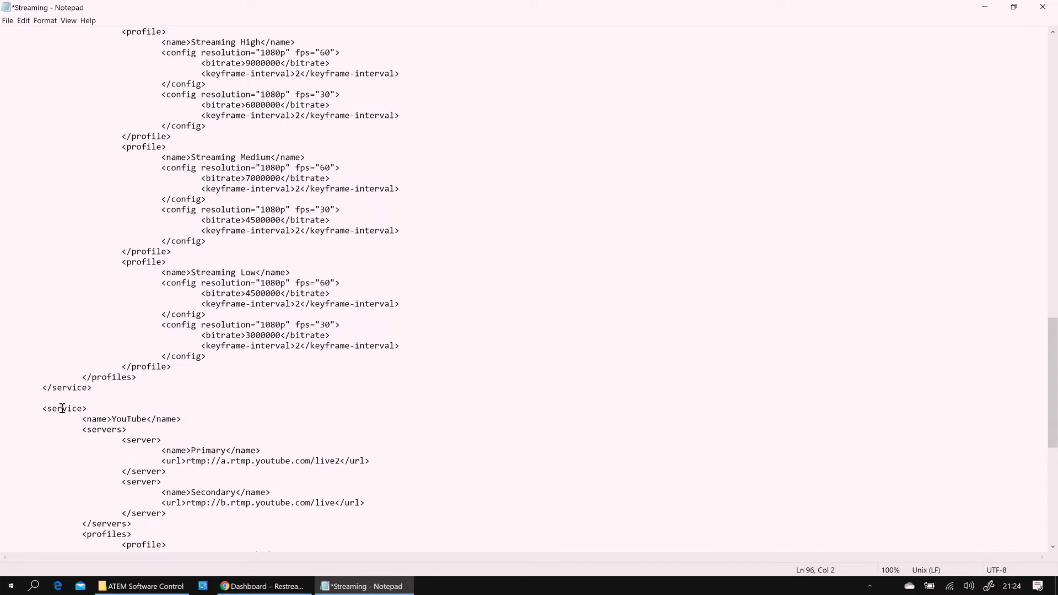
{"action": "left_click", "coordinate": [69, 399]}
{"action": "scroll", "coordinate": [254, 379], "scroll_direction": "down", "scroll_amount": 9}
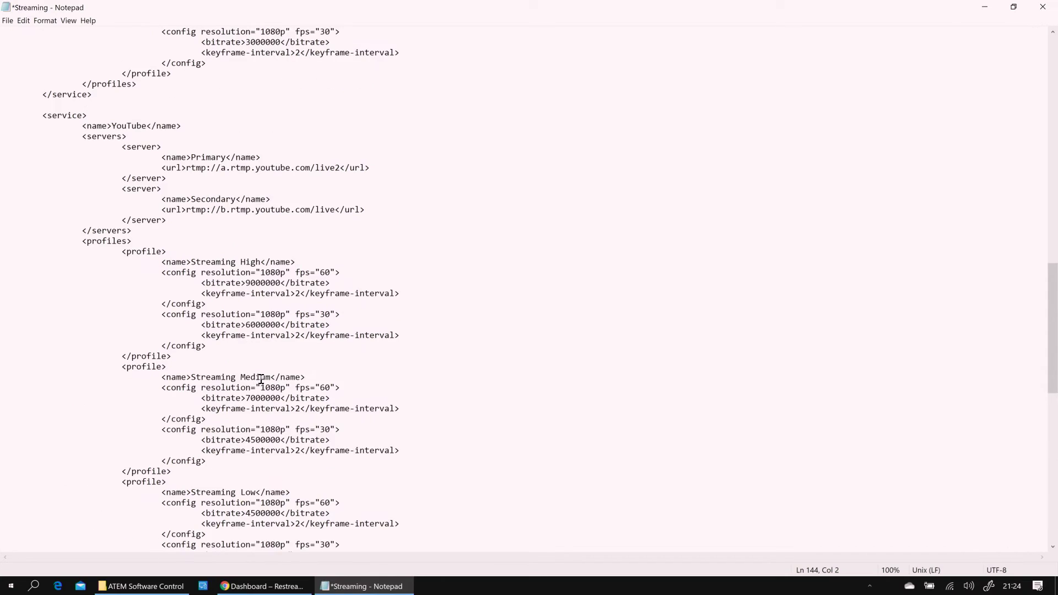
{"action": "scroll", "coordinate": [261, 380], "scroll_direction": "up", "scroll_amount": 6}
- Replace 'YouTube' with 'Restream' in the duplicated service's name and select its Primary URL
{"action": "scroll", "coordinate": [199, 298], "scroll_direction": "down", "scroll_amount": 2}
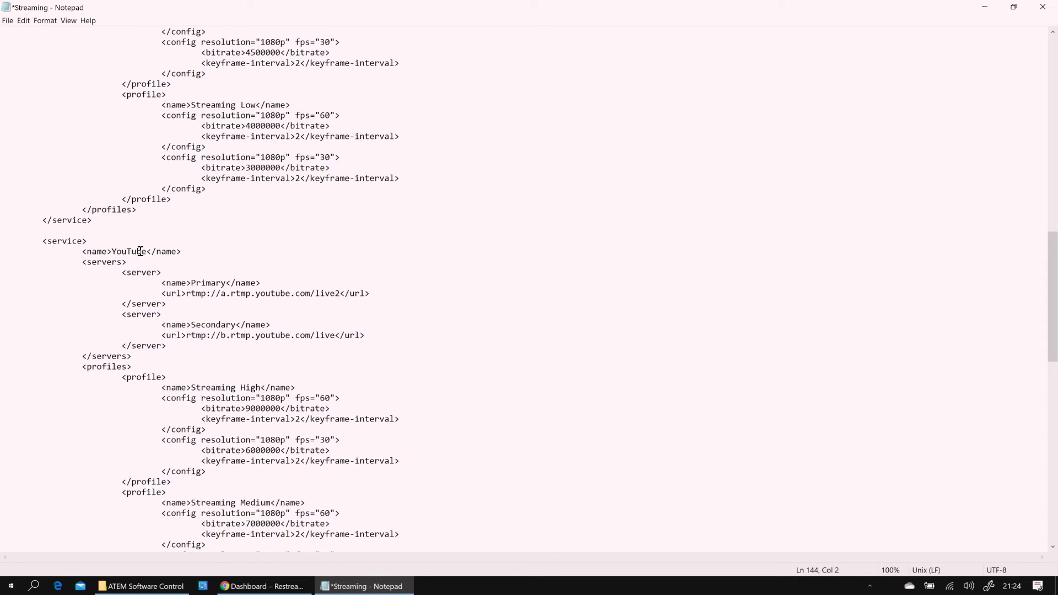
{"action": "left_click_drag", "start_coordinate": [113, 253], "coordinate": [147, 256]}
{"action": "type", "text": "Restream"}
{"action": "scroll", "coordinate": [254, 309], "scroll_direction": "down", "scroll_amount": 1}
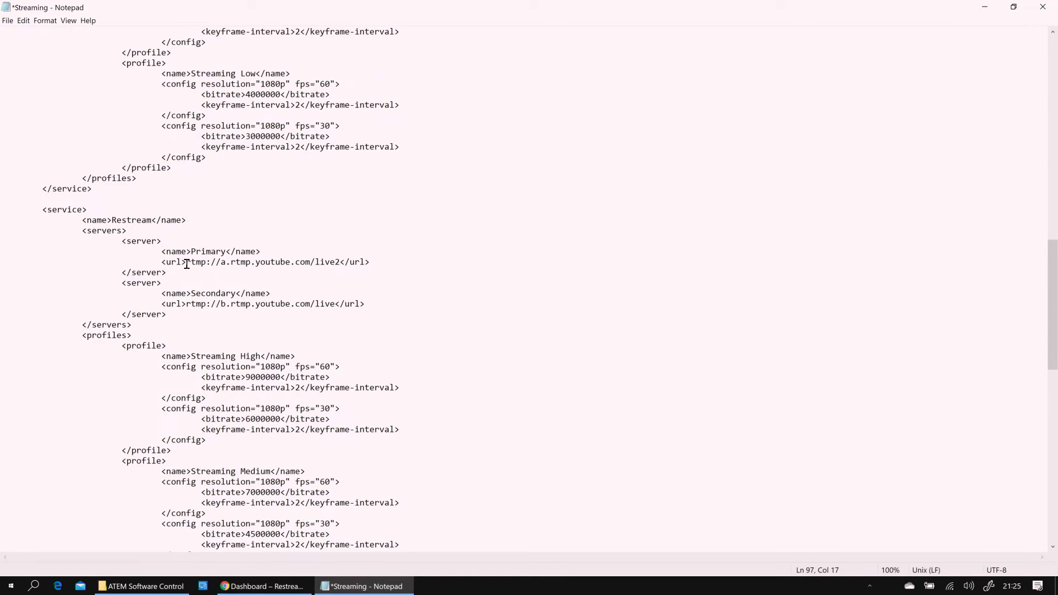
{"action": "left_click_drag", "start_coordinate": [187, 264], "coordinate": [339, 259]}
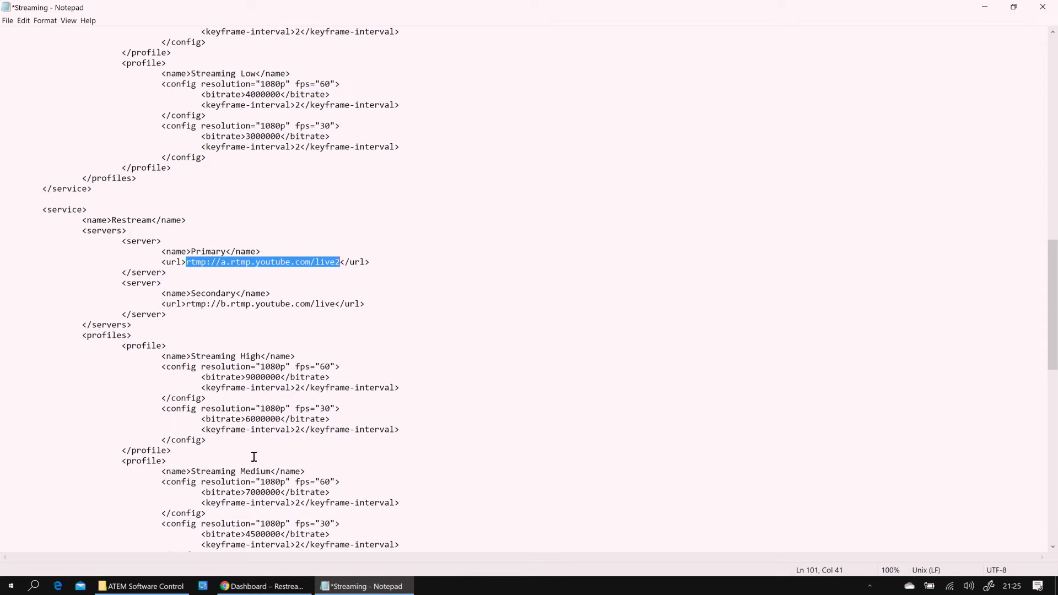
{"action": "left_click", "coordinate": [255, 589]}
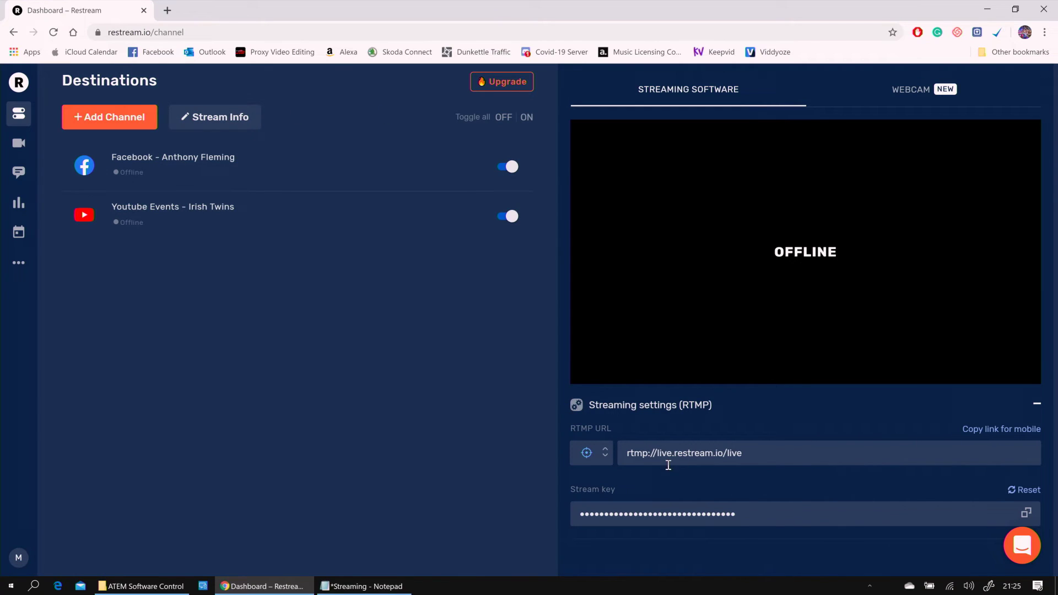
- Copy Restream's RTMP URL and paste it as the Primary server URL rtmp://live.restream.io/live
{"action": "left_click_drag", "start_coordinate": [750, 454], "coordinate": [627, 454]}
{"action": "left_click", "coordinate": [703, 453]}
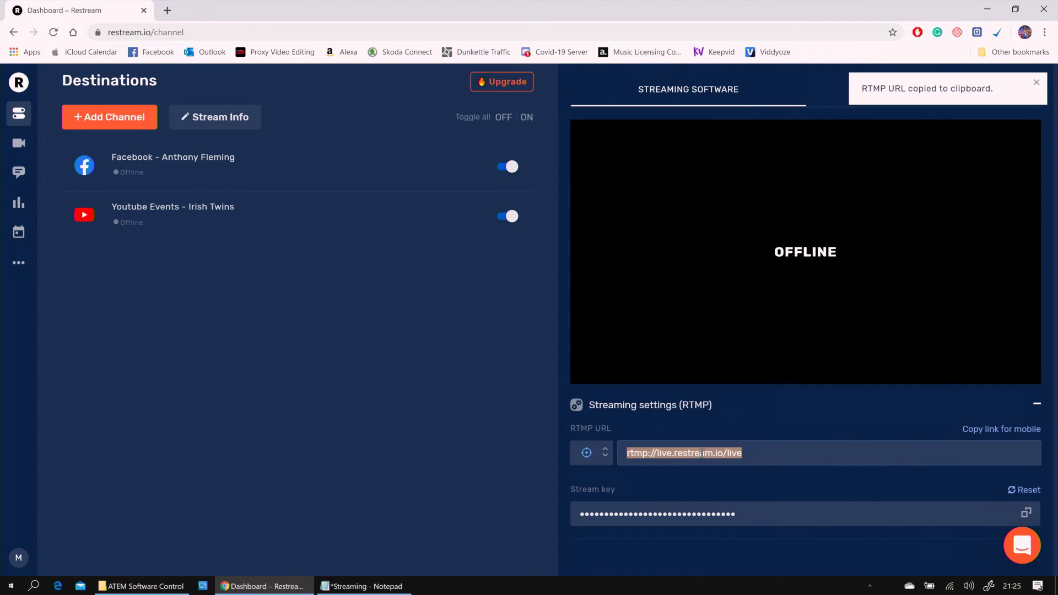
{"action": "right_click", "coordinate": [702, 453]}
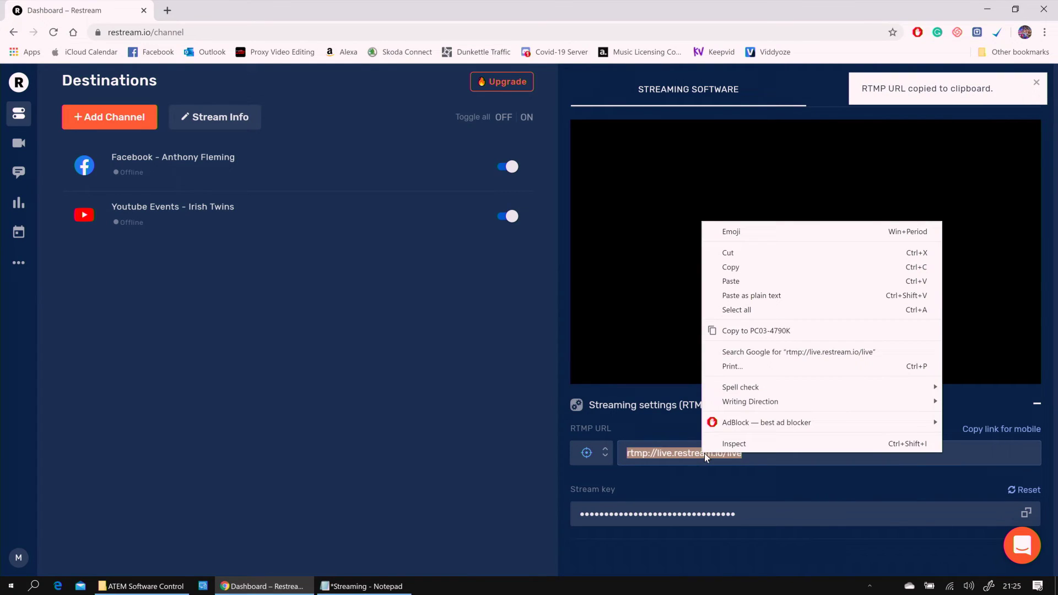
{"action": "left_click", "coordinate": [745, 270]}
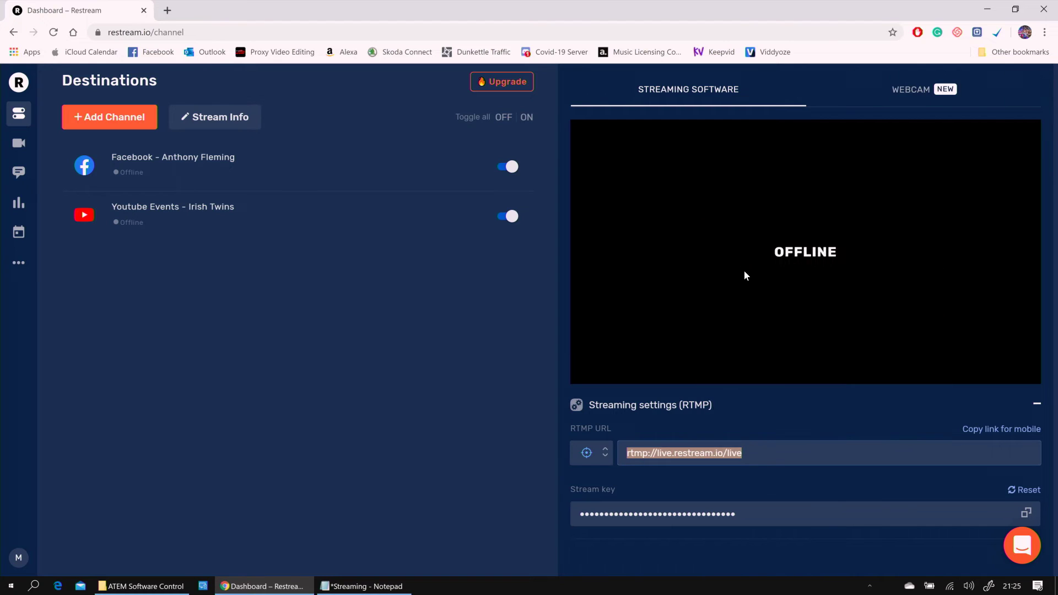
{"action": "left_click", "coordinate": [356, 588]}
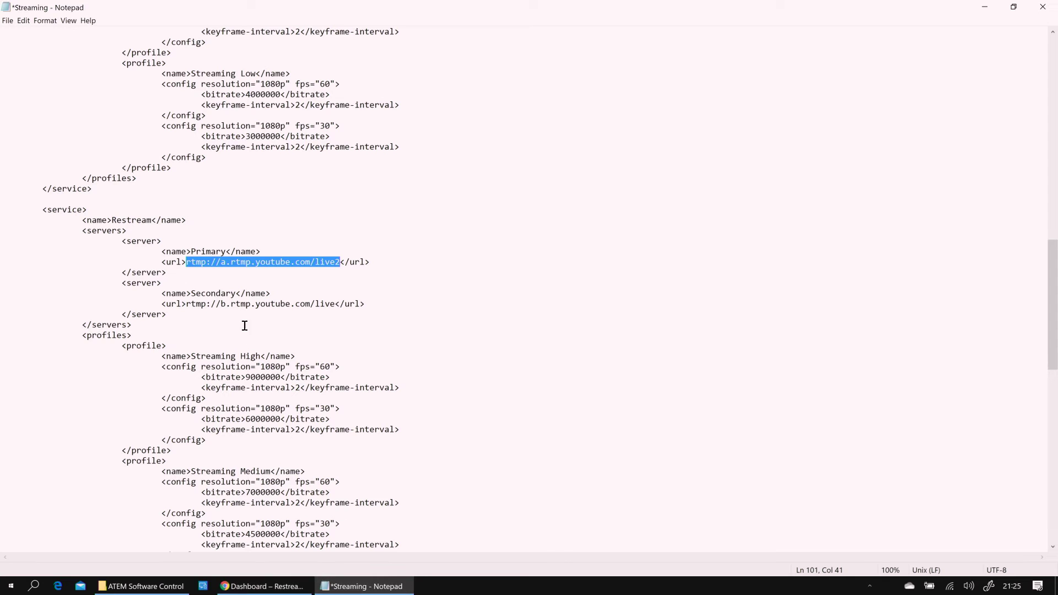
{"action": "right_click", "coordinate": [246, 263]}
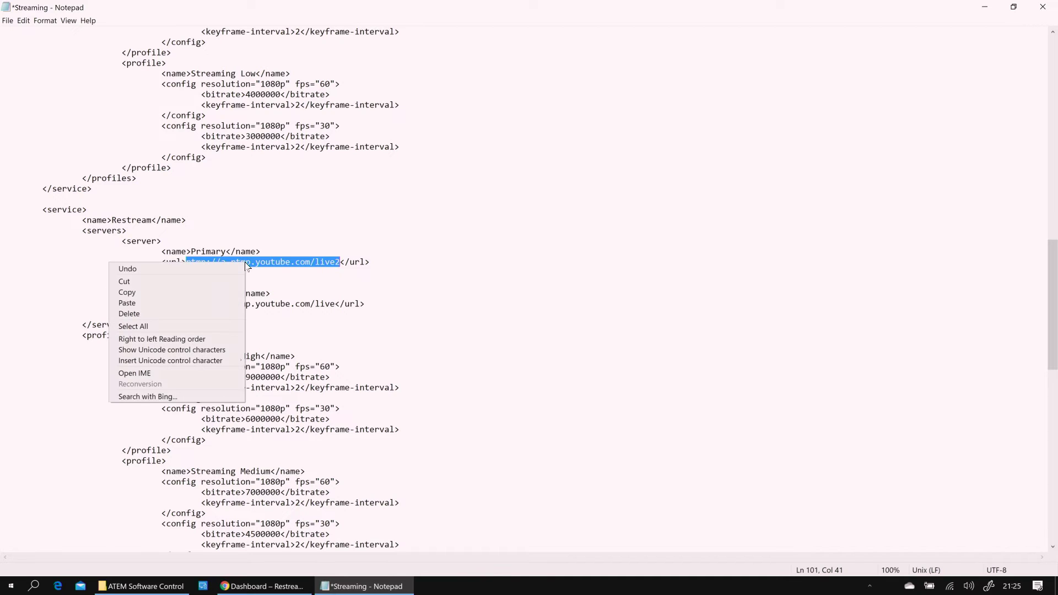
{"action": "left_click", "coordinate": [174, 303]}
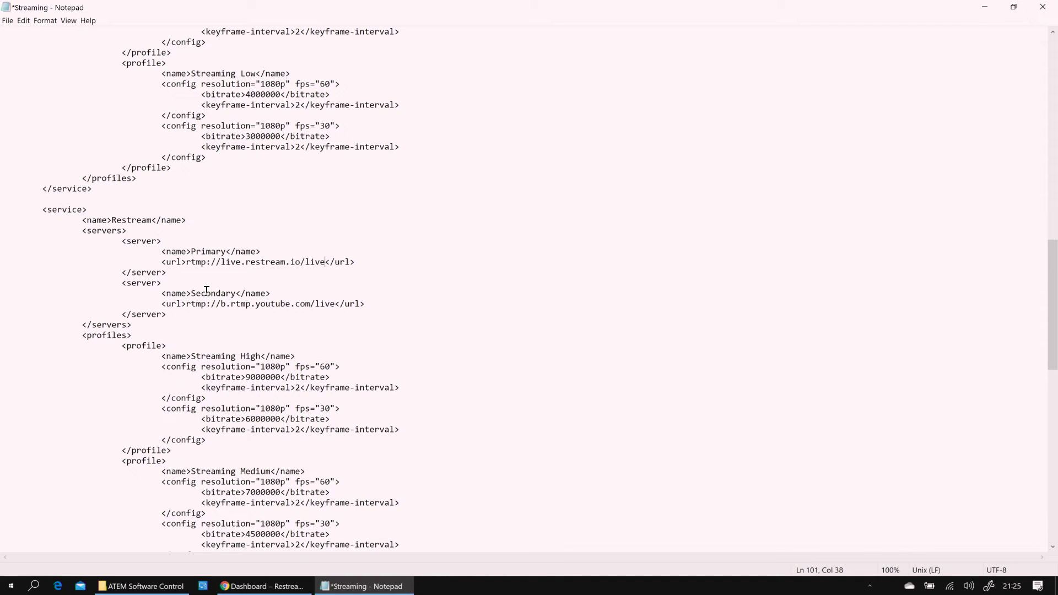
{"action": "left_click_drag", "start_coordinate": [188, 305], "coordinate": [333, 302]}
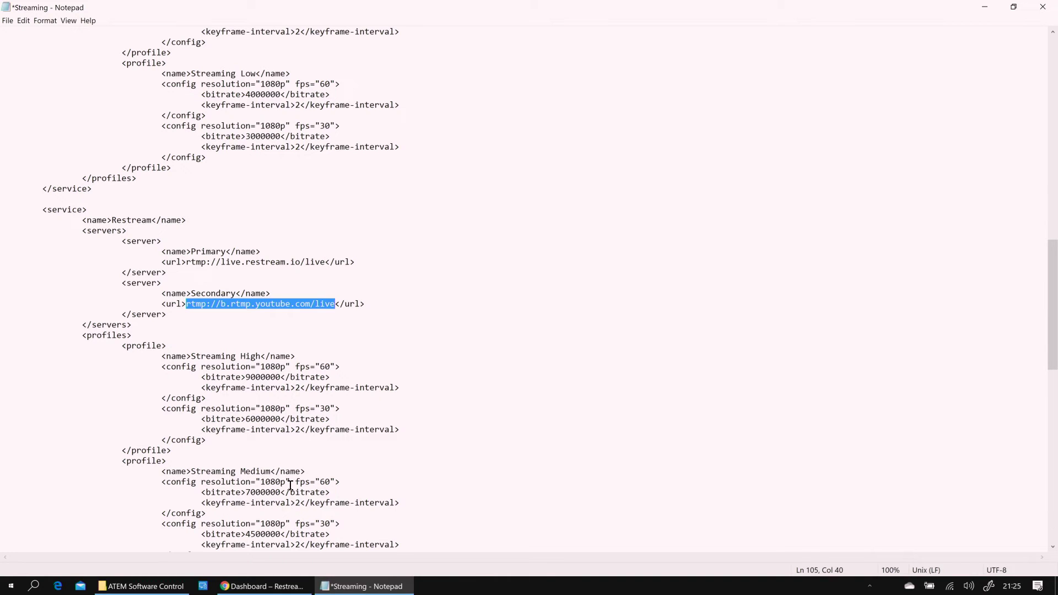
- Run the speed test in Restream's Settings > Streaming Setup to find the nearest server
{"action": "left_click", "coordinate": [282, 586]}
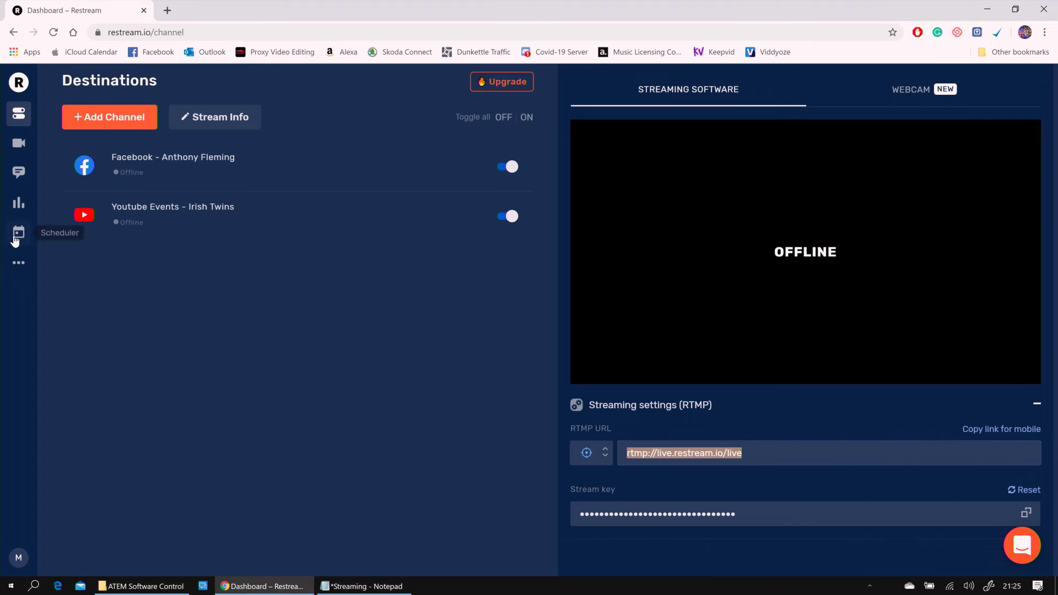
{"action": "left_click", "coordinate": [17, 263]}
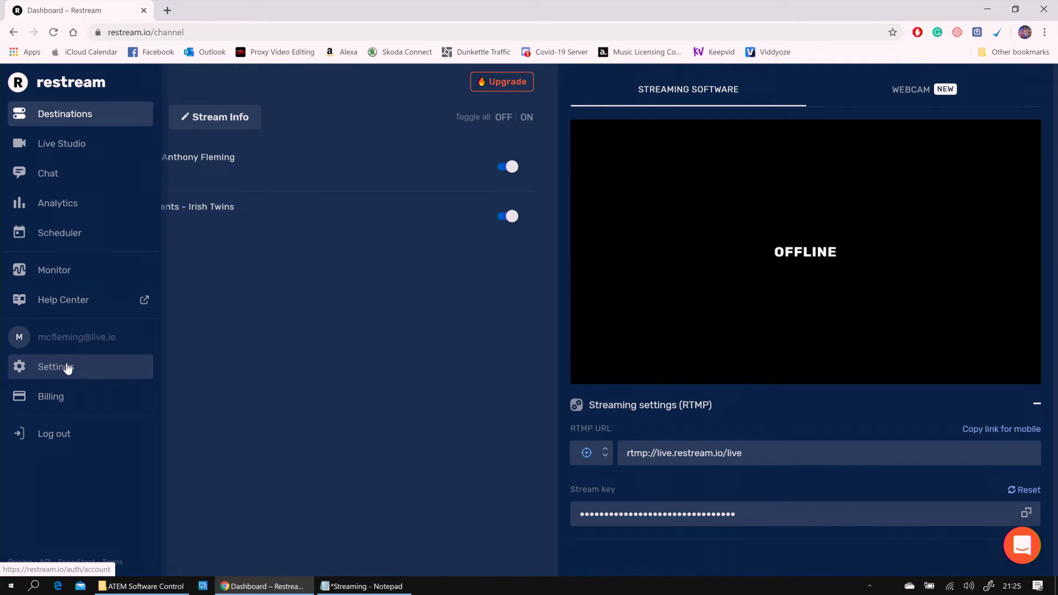
{"action": "left_click", "coordinate": [68, 367]}
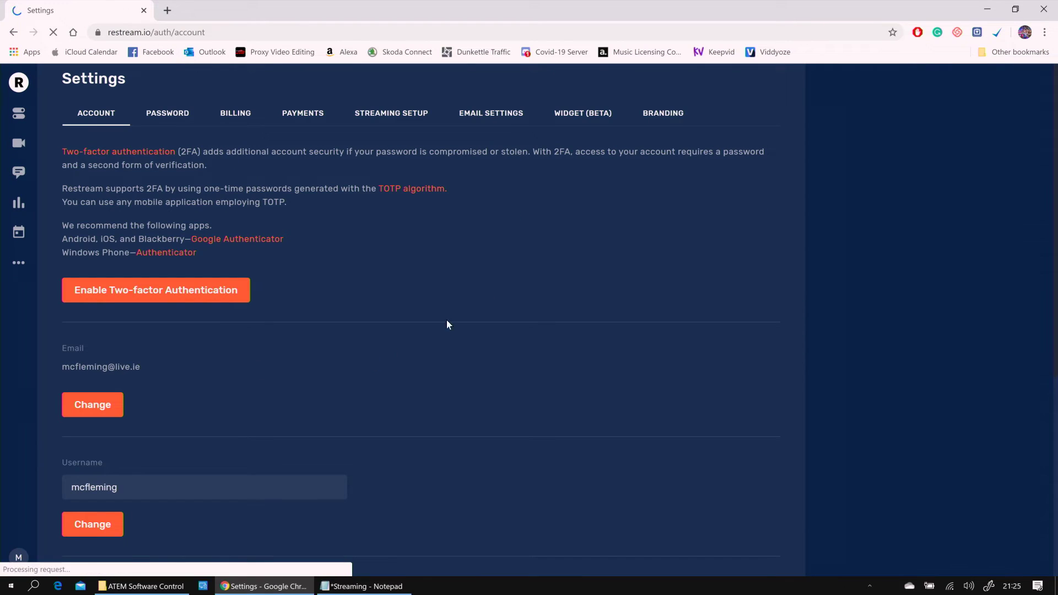
{"action": "left_click", "coordinate": [396, 109]}
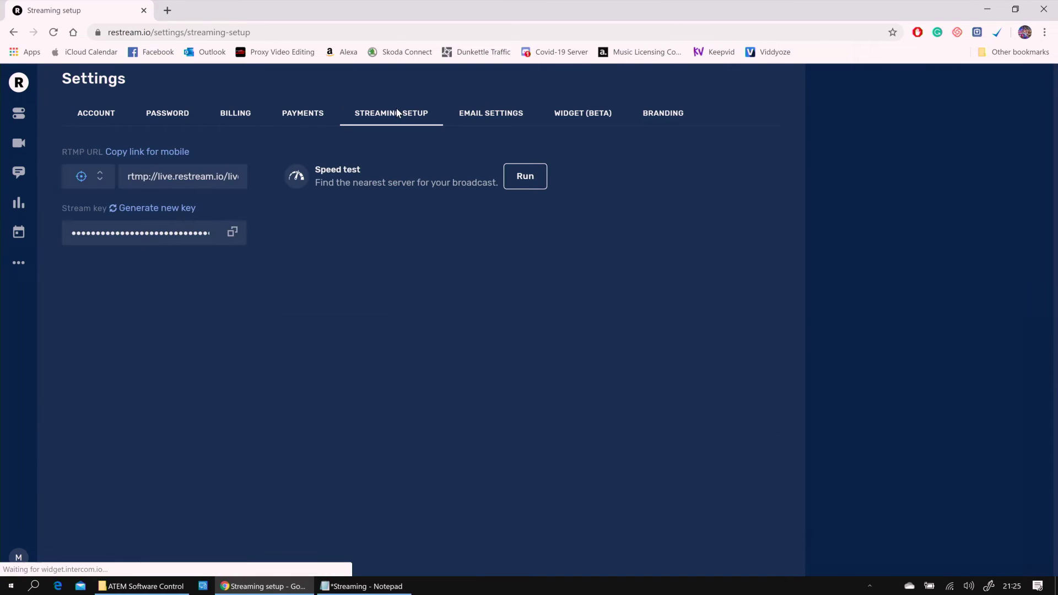
{"action": "left_click", "coordinate": [521, 187]}
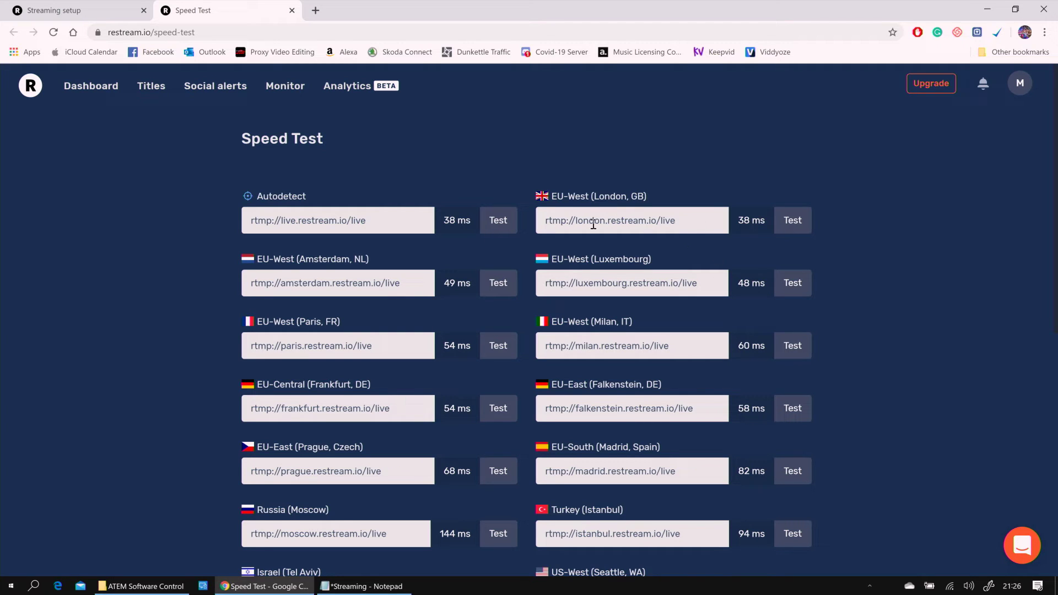
{"action": "scroll", "coordinate": [465, 265], "scroll_direction": "down", "scroll_amount": 5}
{"action": "scroll", "coordinate": [499, 334], "scroll_direction": "down", "scroll_amount": 5}
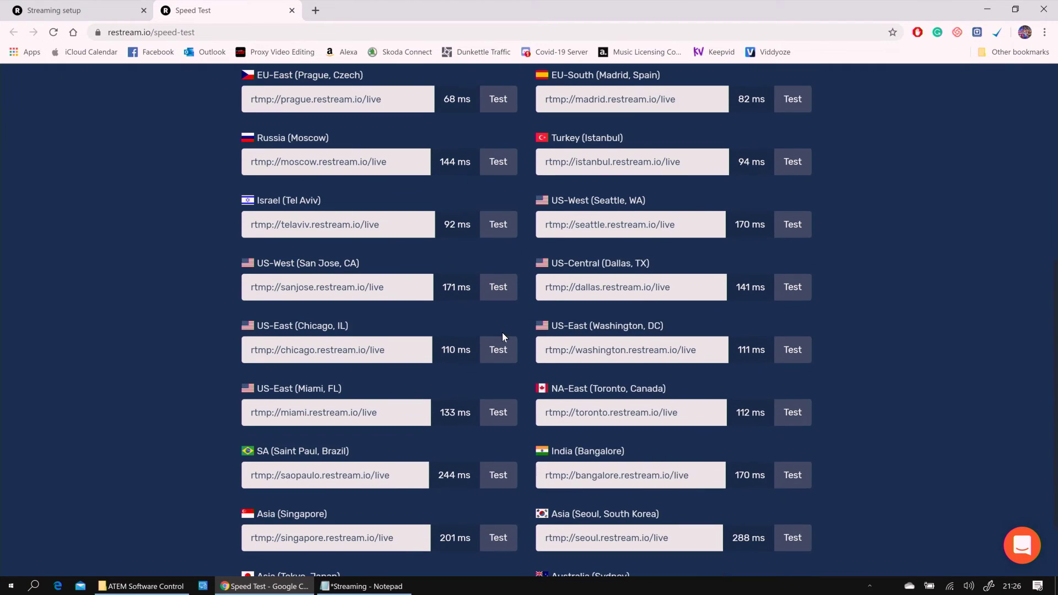
{"action": "scroll", "coordinate": [510, 335], "scroll_direction": "up", "scroll_amount": 8}
{"action": "scroll", "coordinate": [513, 338], "scroll_direction": "up", "scroll_amount": 2}
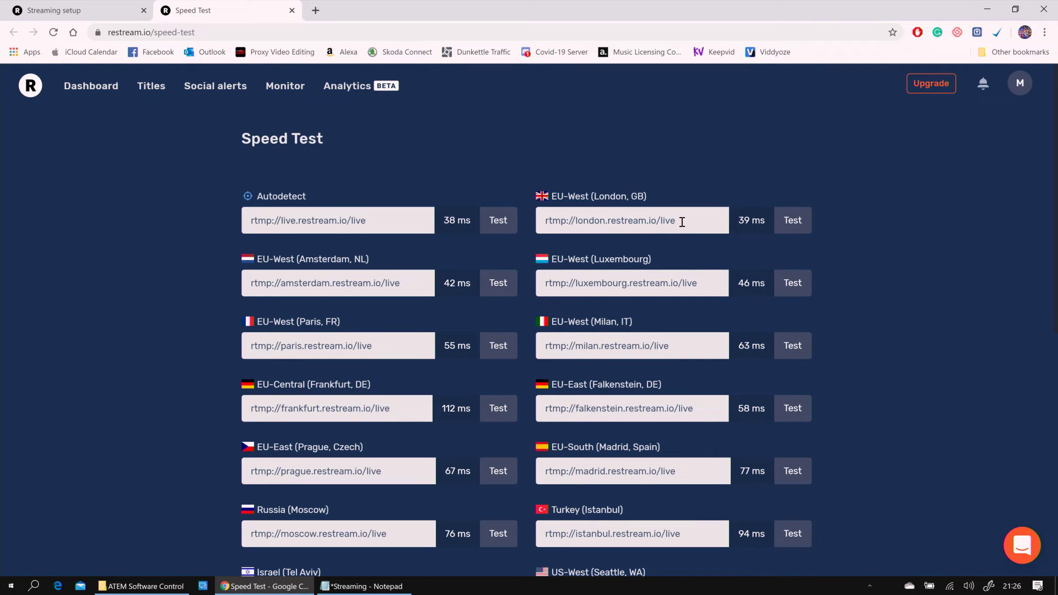
- Copy the London URL and paste it as the Secondary server, rtmp://london.restream.io/live
{"action": "left_click_drag", "start_coordinate": [682, 222], "coordinate": [545, 221]}
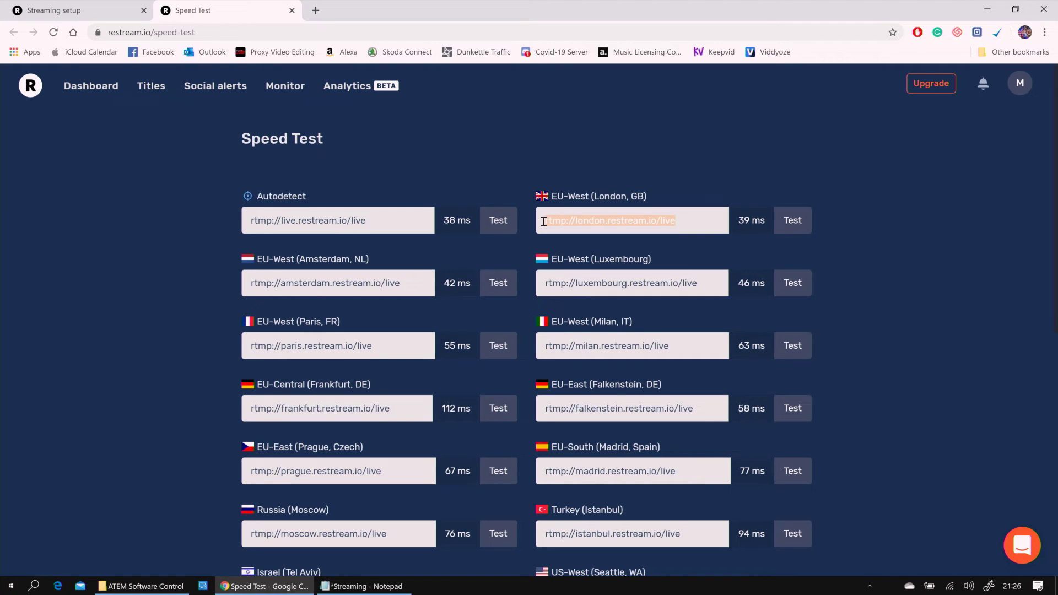
{"action": "right_click", "coordinate": [640, 221]}
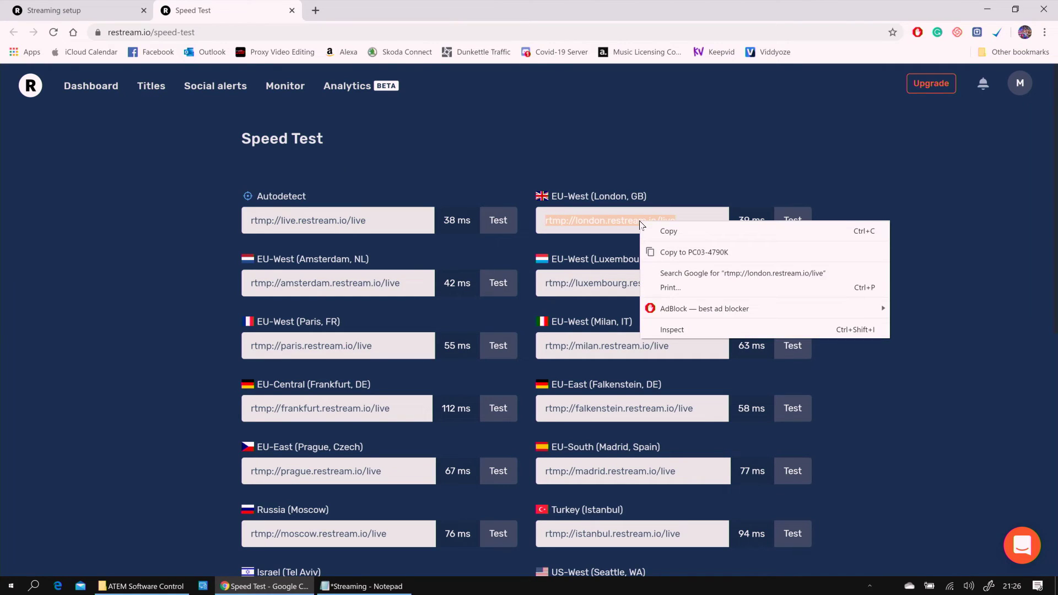
{"action": "left_click", "coordinate": [657, 229]}
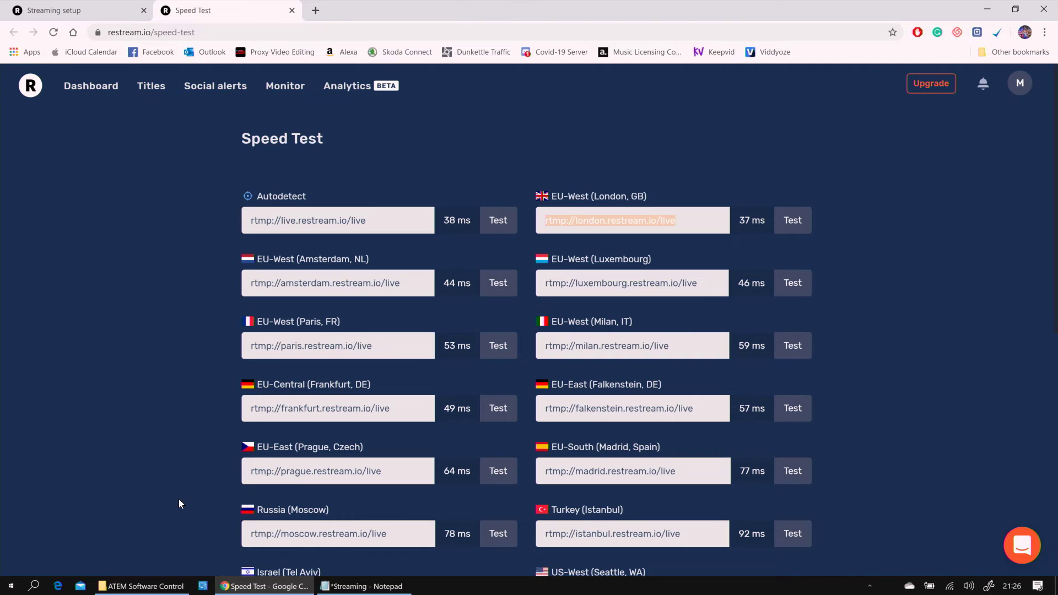
{"action": "left_click", "coordinate": [355, 586]}
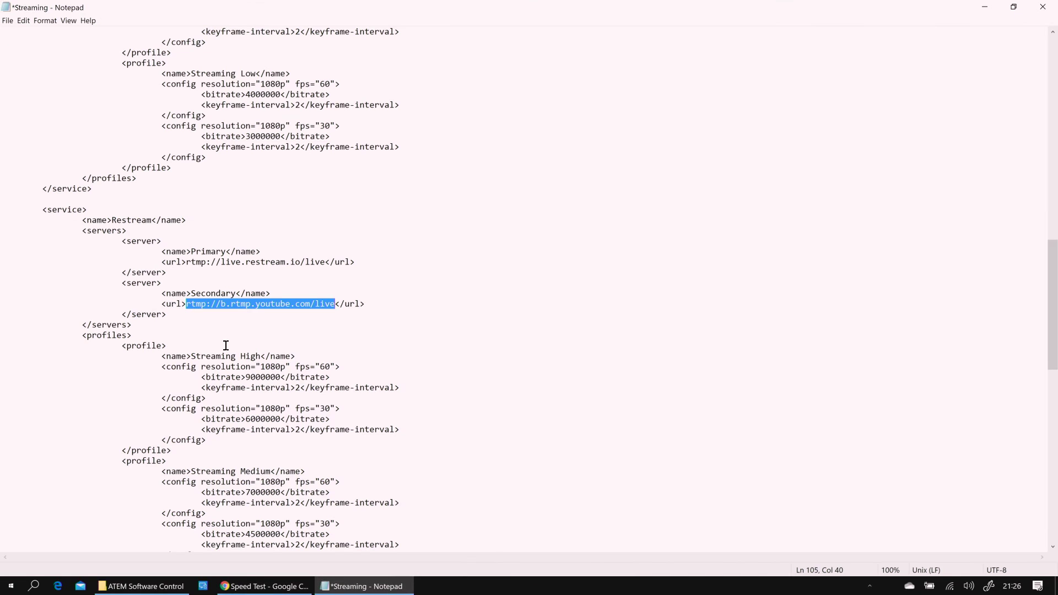
{"action": "right_click", "coordinate": [226, 308]}
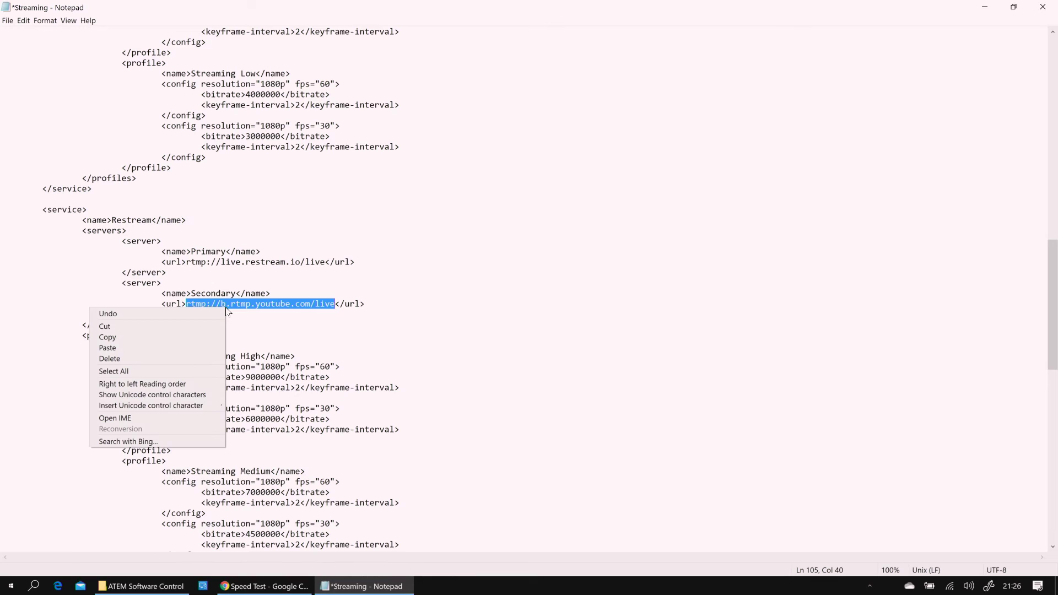
{"action": "left_click", "coordinate": [158, 346]}
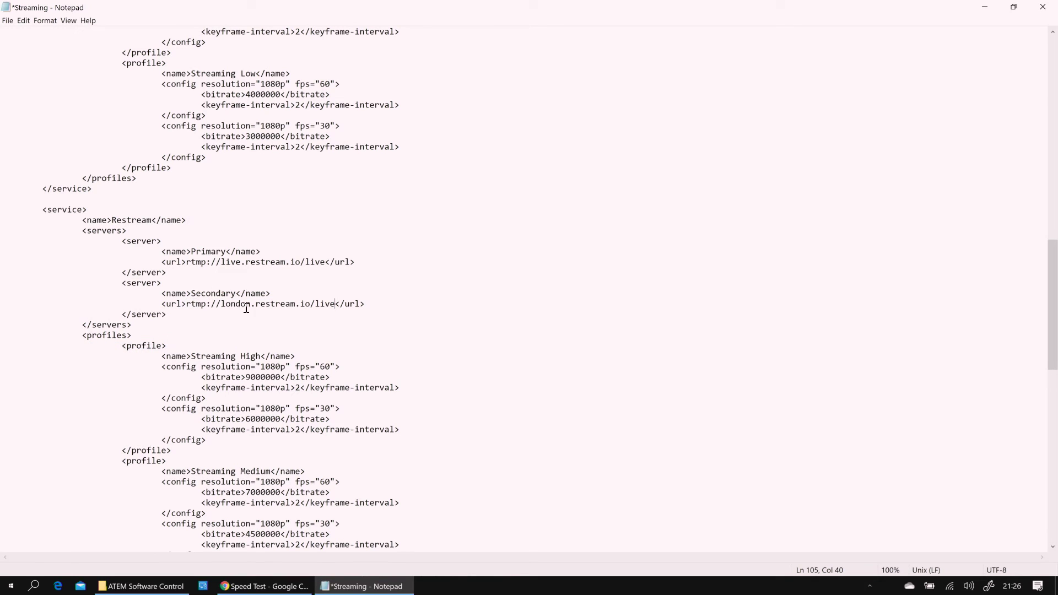
{"action": "scroll", "coordinate": [322, 303], "scroll_direction": "down", "scroll_amount": 3}
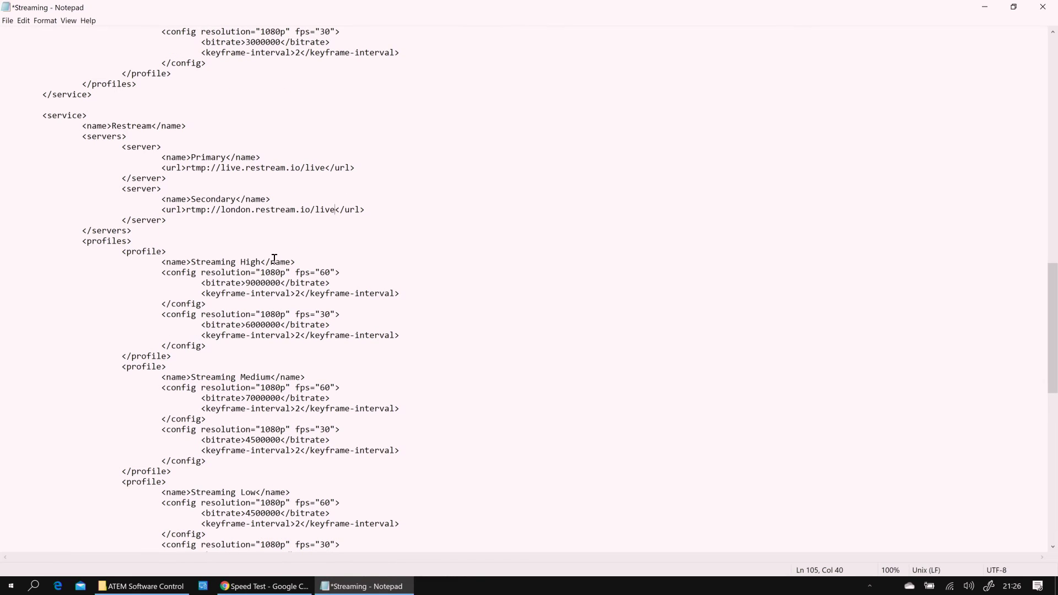
- Scroll through the edited Streaming.xml to review the changes
{"action": "scroll", "coordinate": [275, 259], "scroll_direction": "down", "scroll_amount": 6}
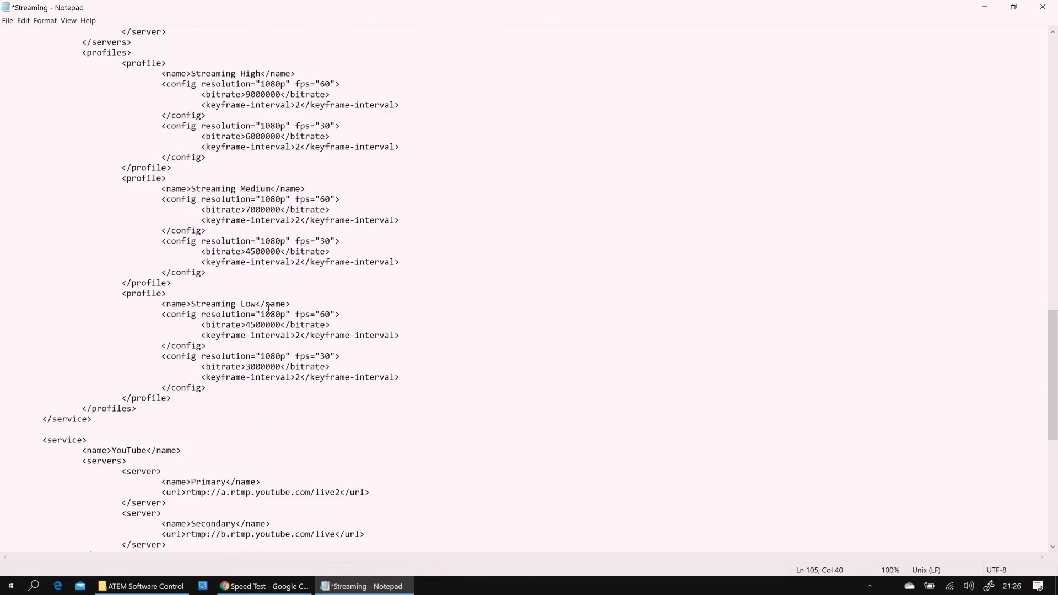
{"action": "scroll", "coordinate": [260, 367], "scroll_direction": "up", "scroll_amount": 17}
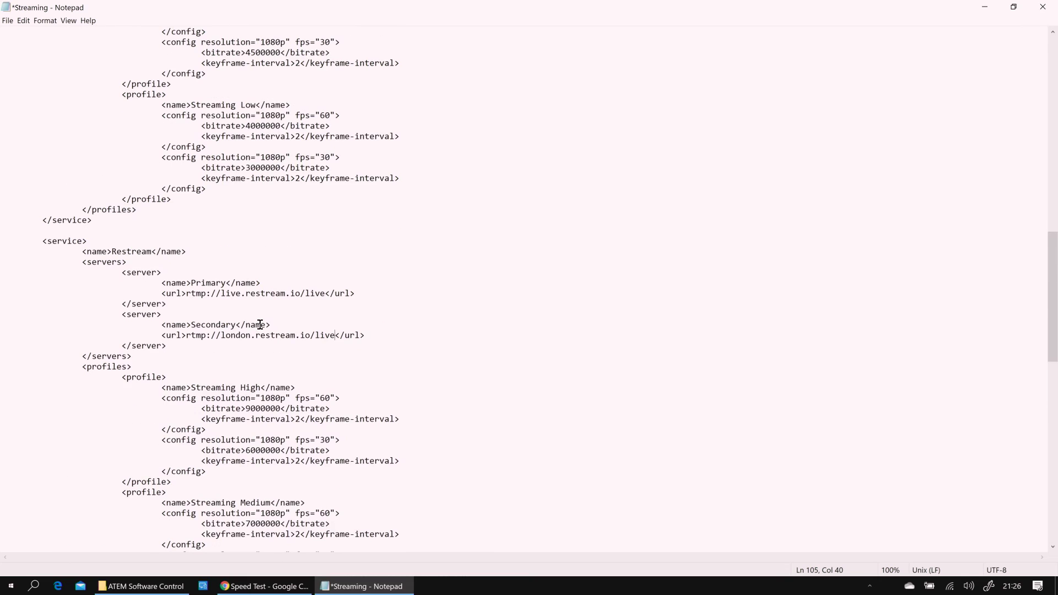
{"action": "scroll", "coordinate": [270, 309], "scroll_direction": "up", "scroll_amount": 6}
{"action": "scroll", "coordinate": [320, 246], "scroll_direction": "up", "scroll_amount": 5}
{"action": "scroll", "coordinate": [333, 260], "scroll_direction": "up", "scroll_amount": 3}
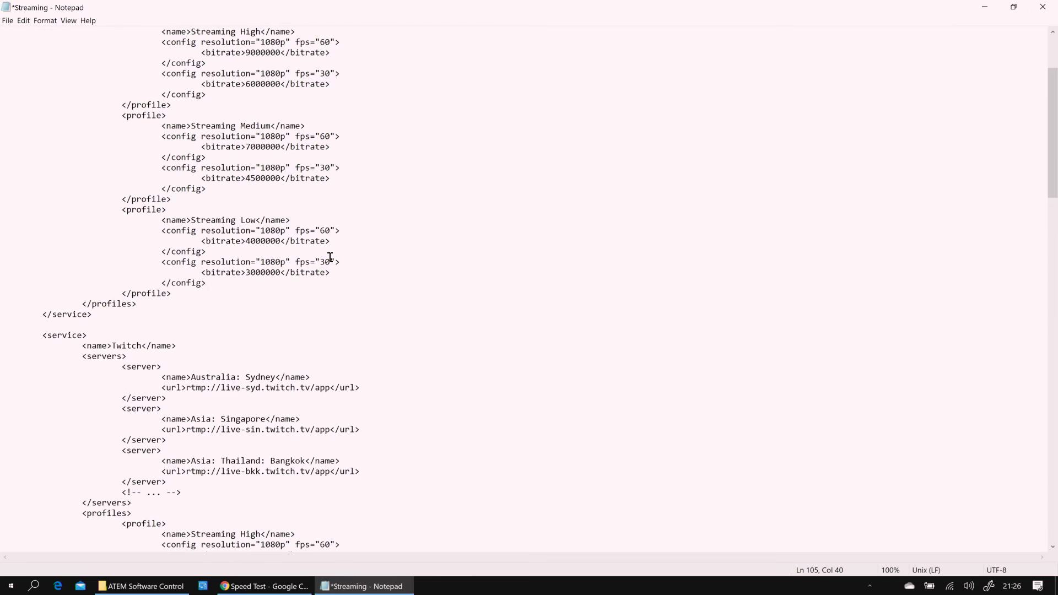
{"action": "scroll", "coordinate": [331, 258], "scroll_direction": "up", "scroll_amount": 4}
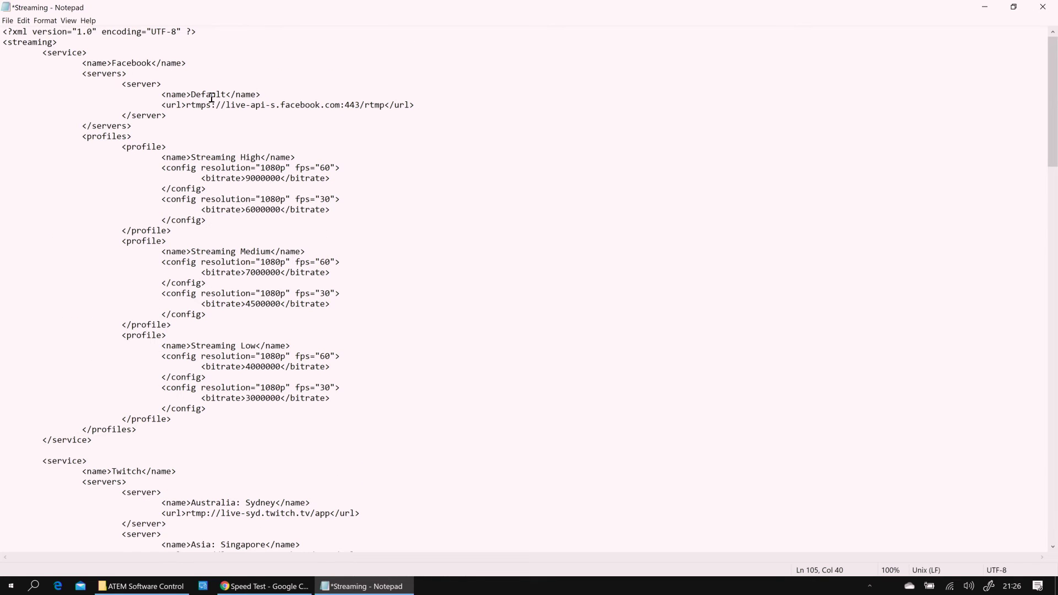
- Save As to the C: drive, then accept saving it in Documents instead
{"action": "left_click", "coordinate": [8, 20]}
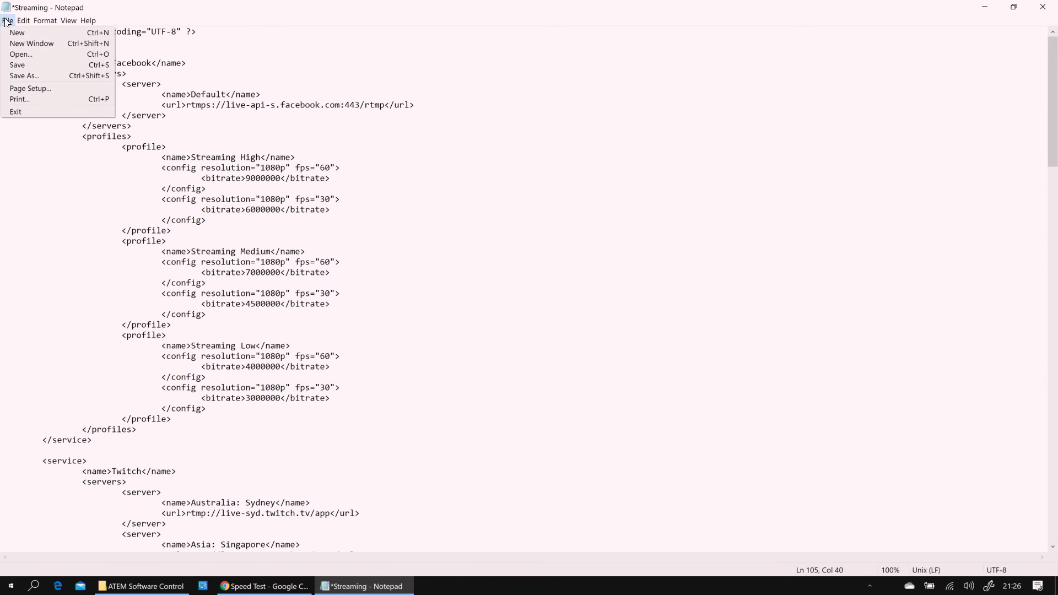
{"action": "left_click", "coordinate": [48, 79]}
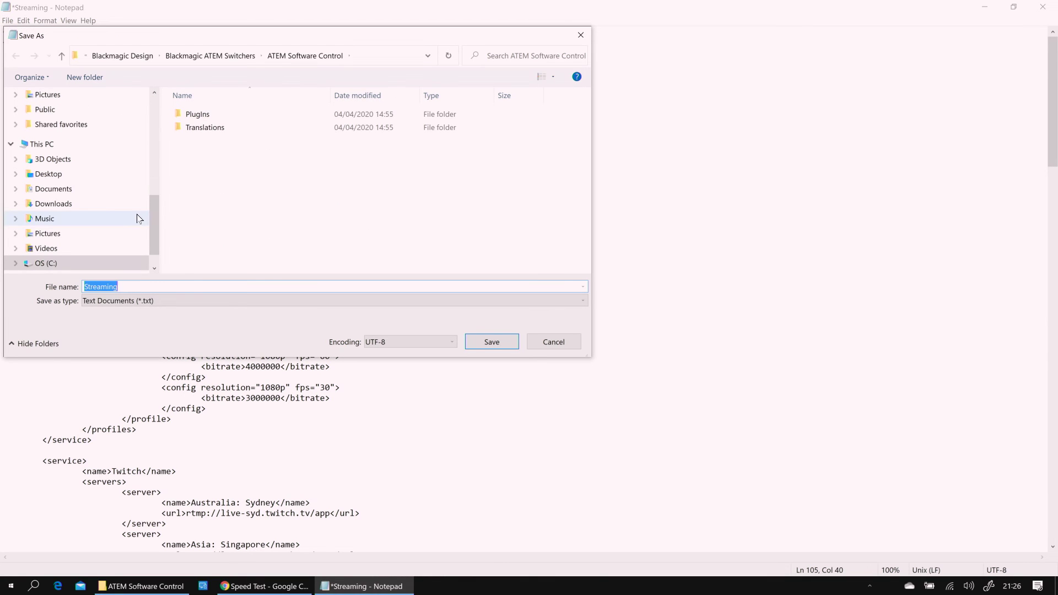
{"action": "scroll", "coordinate": [104, 240], "scroll_direction": "down", "scroll_amount": 1}
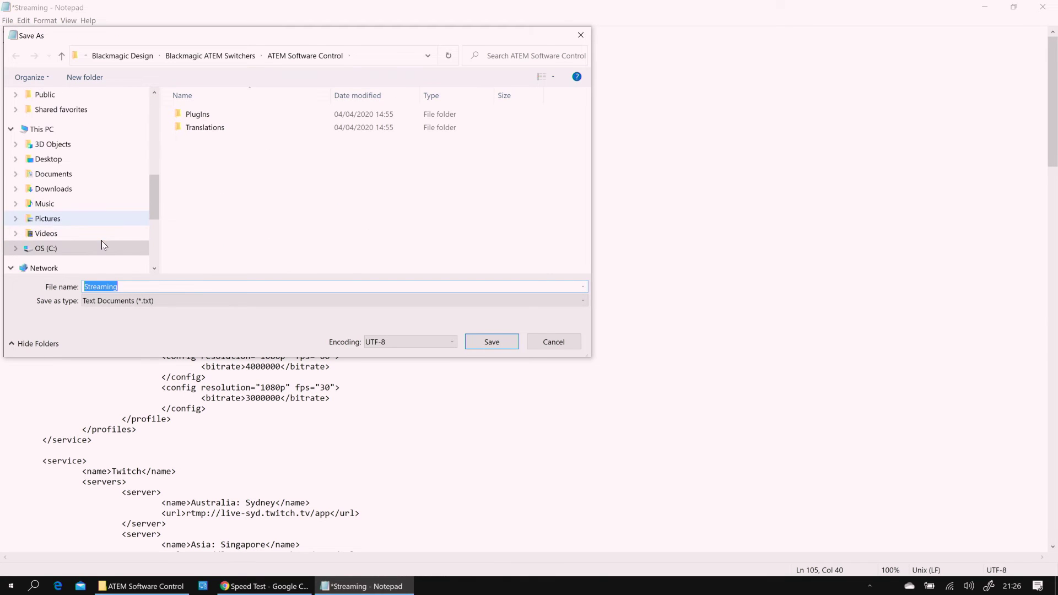
{"action": "left_click", "coordinate": [45, 248]}
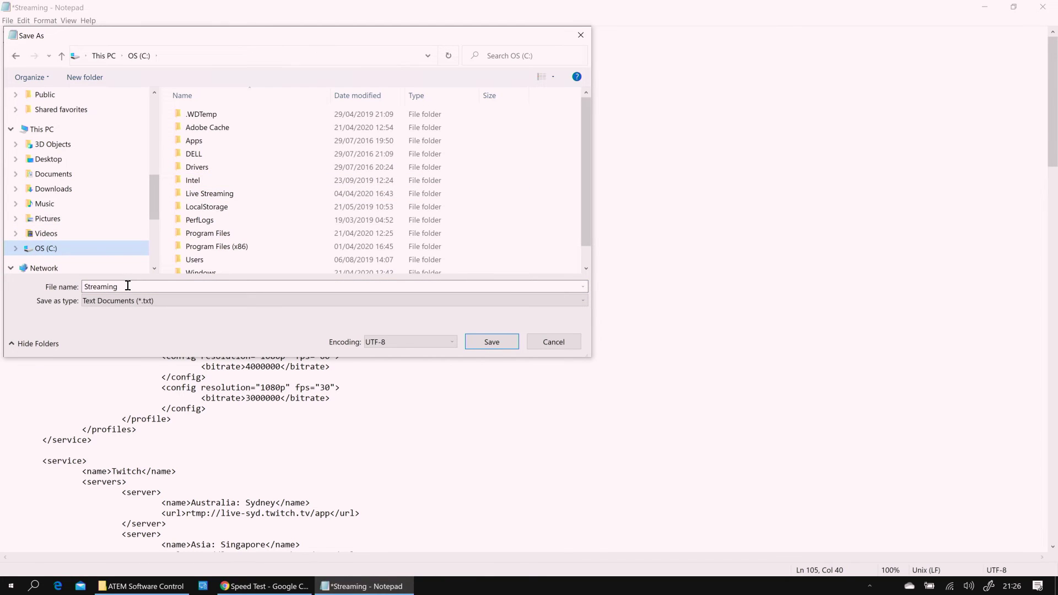
{"action": "left_click", "coordinate": [504, 348]}
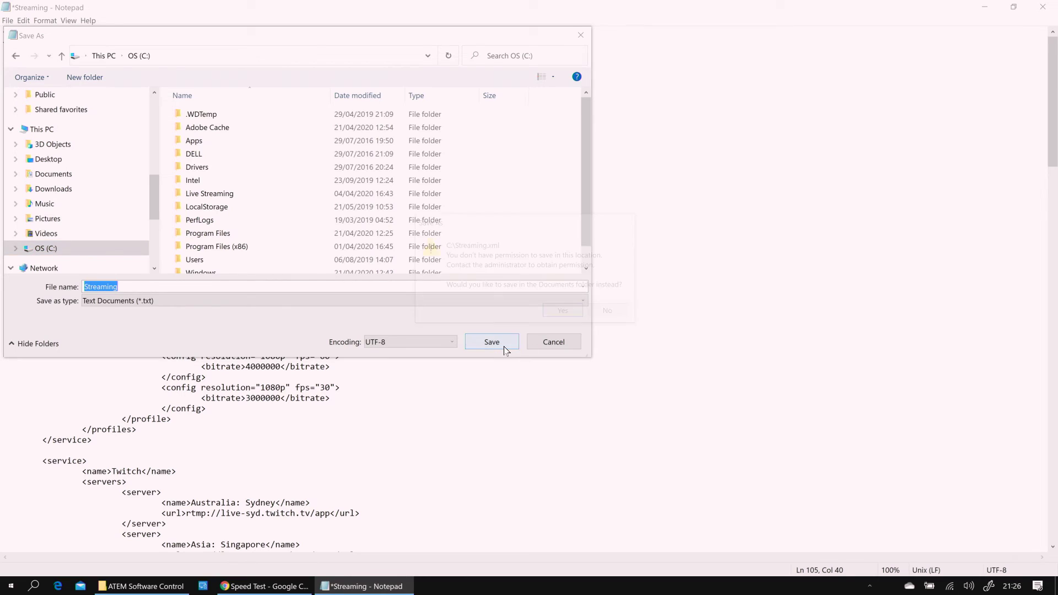
{"action": "left_click", "coordinate": [562, 314]}
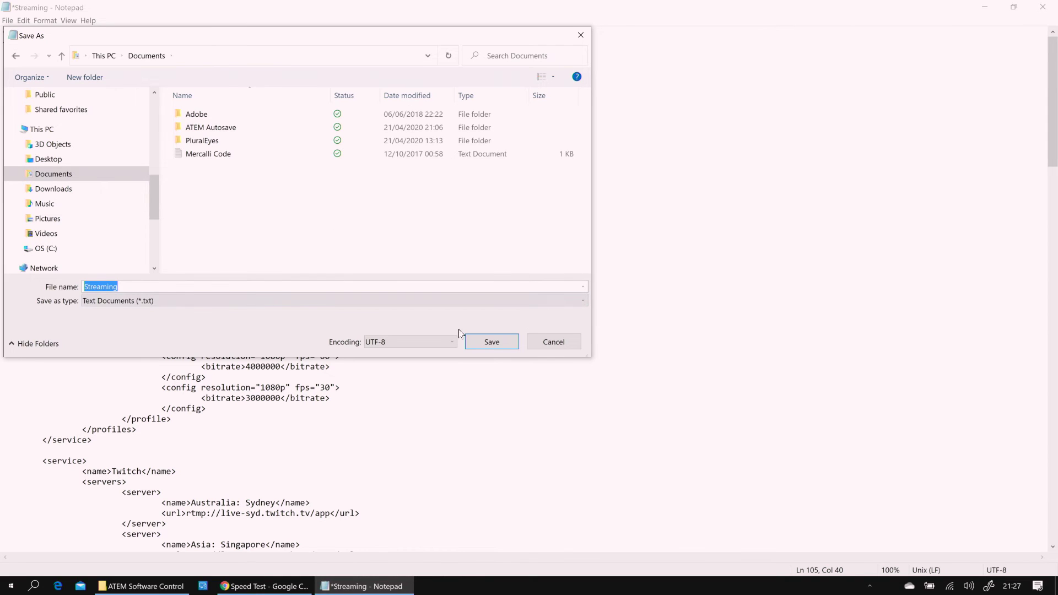
{"action": "left_click", "coordinate": [496, 344]}
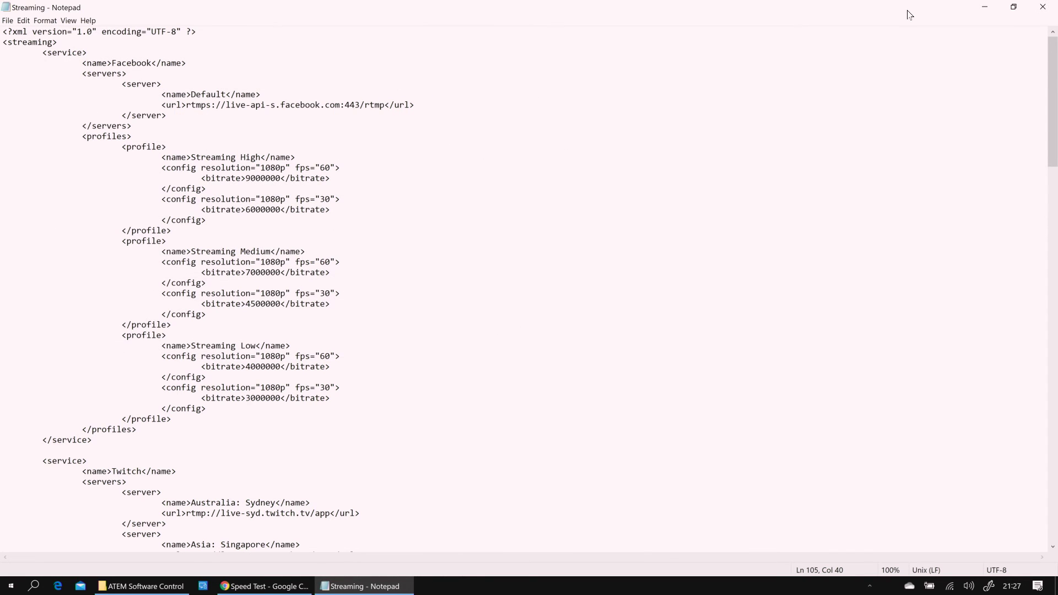
- Close Notepad and copy the edited Streaming file from the Documents folder
{"action": "left_click", "coordinate": [1053, 7]}
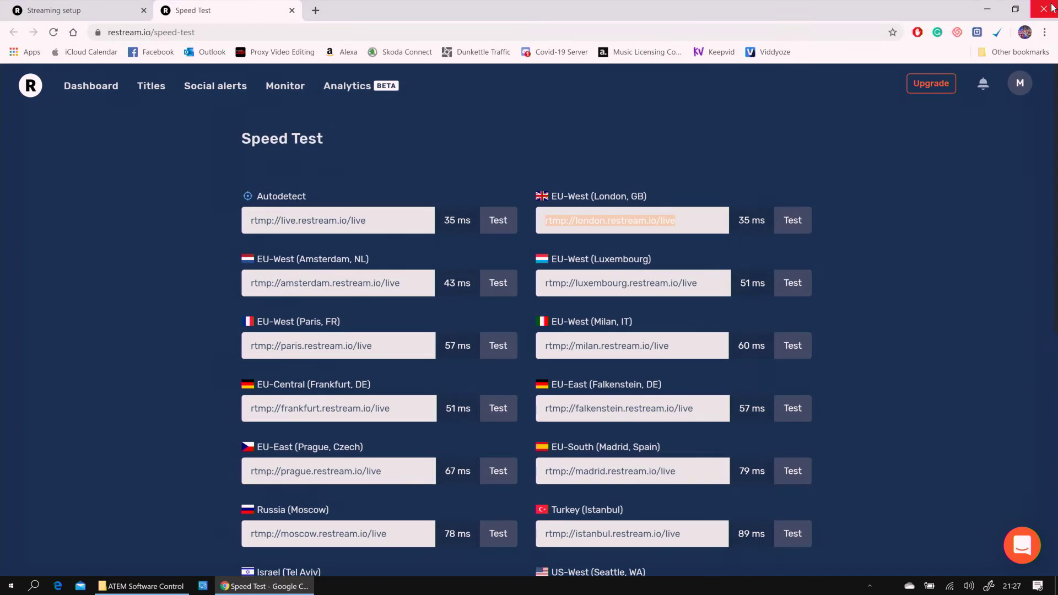
{"action": "left_click", "coordinate": [145, 586]}
{"action": "left_click", "coordinate": [49, 114]}
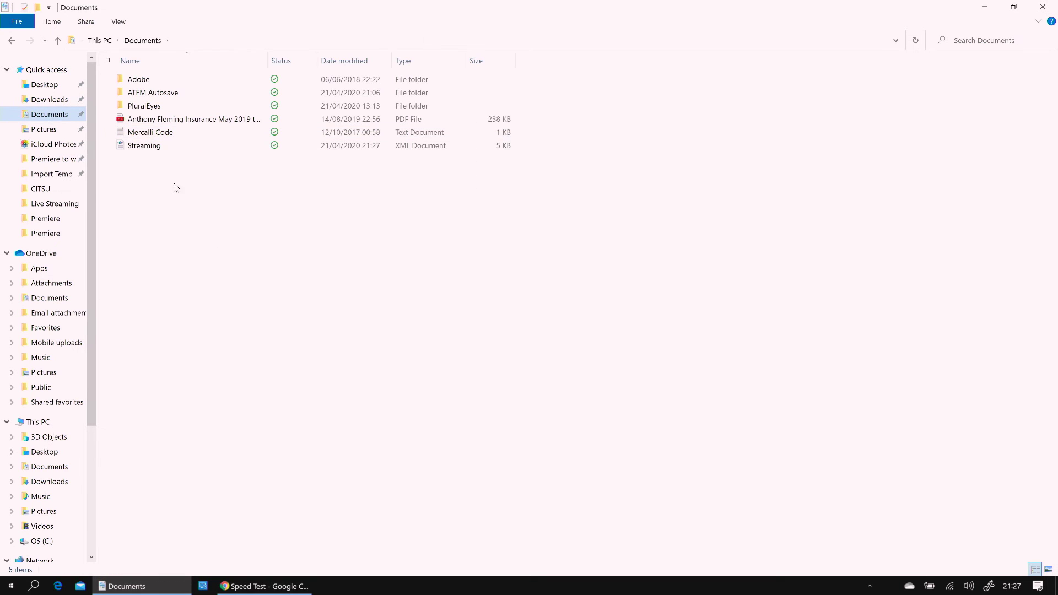
{"action": "right_click", "coordinate": [152, 149]}
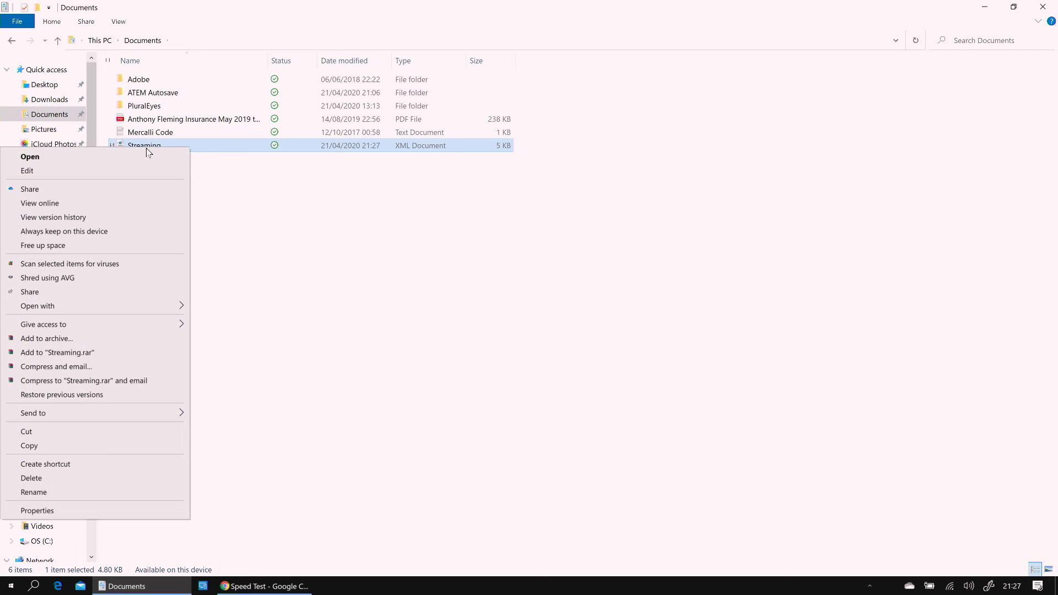
{"action": "left_click", "coordinate": [77, 453]}
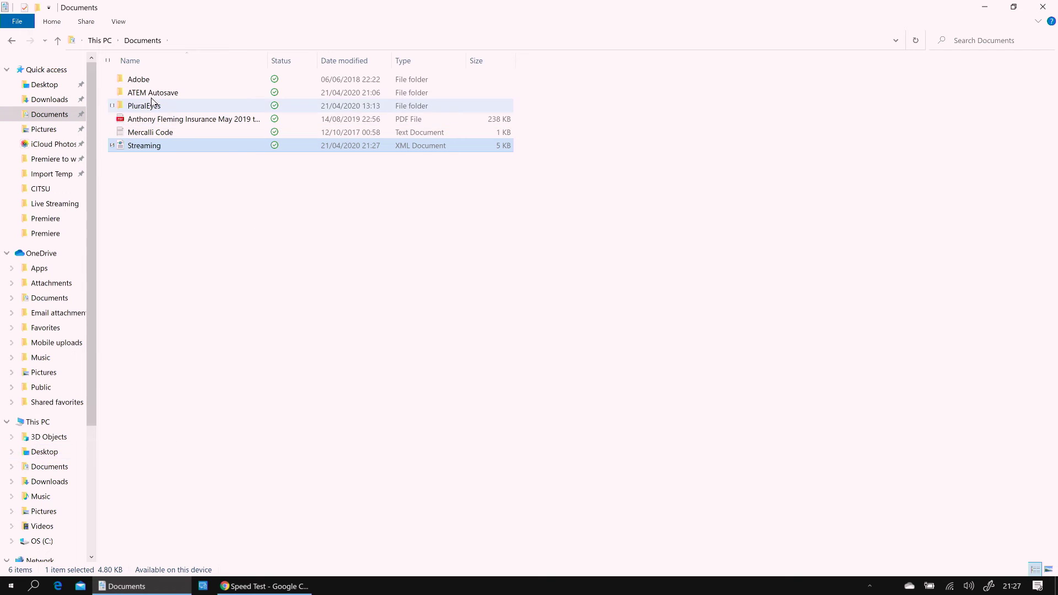
- Paste it into Program Files (x86)\Blackmagic Design\Blackmagic ATEM Switchers\ATEM Software Control, replacing Streaming.xml with admin permission
{"action": "scroll", "coordinate": [44, 307], "scroll_direction": "down", "scroll_amount": 2}
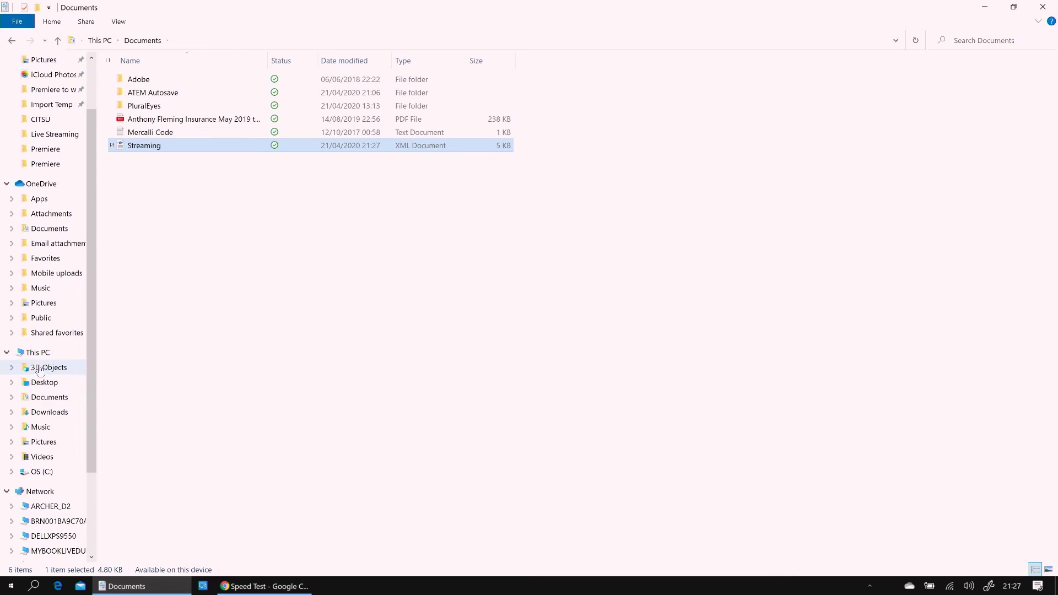
{"action": "left_click", "coordinate": [37, 353]}
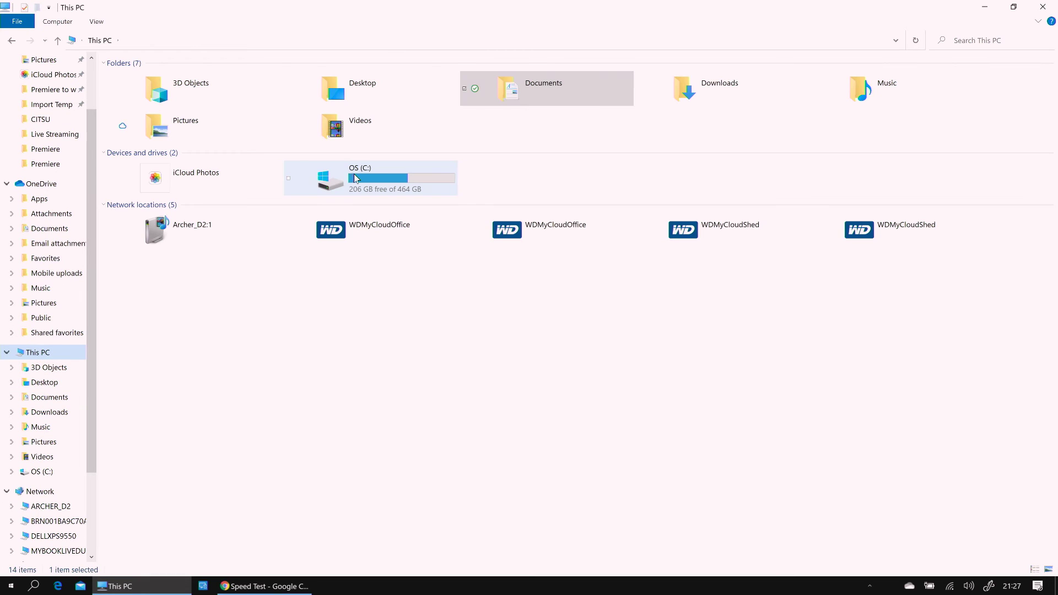
{"action": "double_click", "coordinate": [356, 177]}
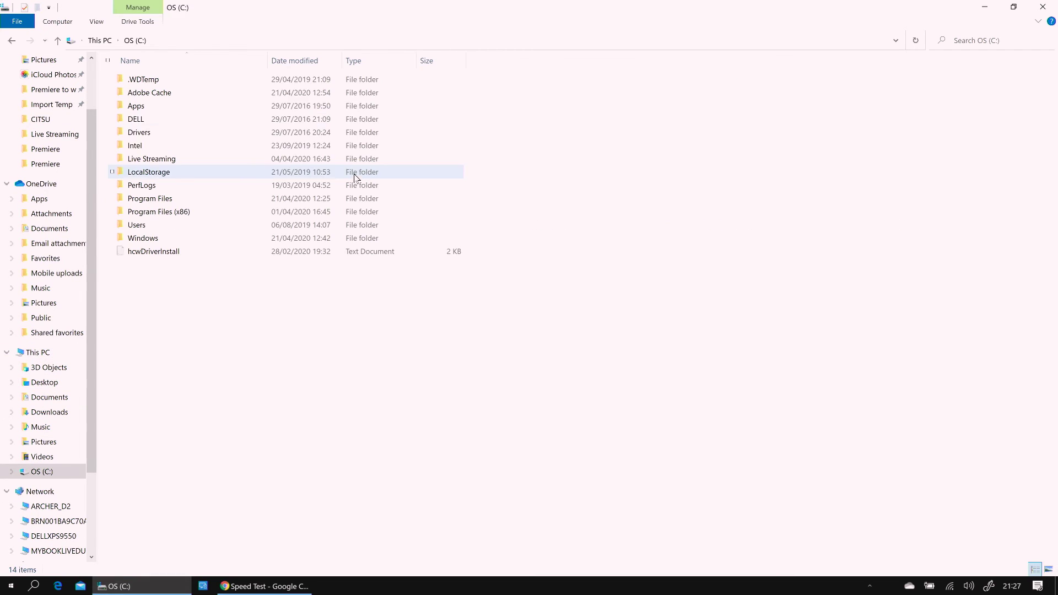
{"action": "double_click", "coordinate": [159, 213]}
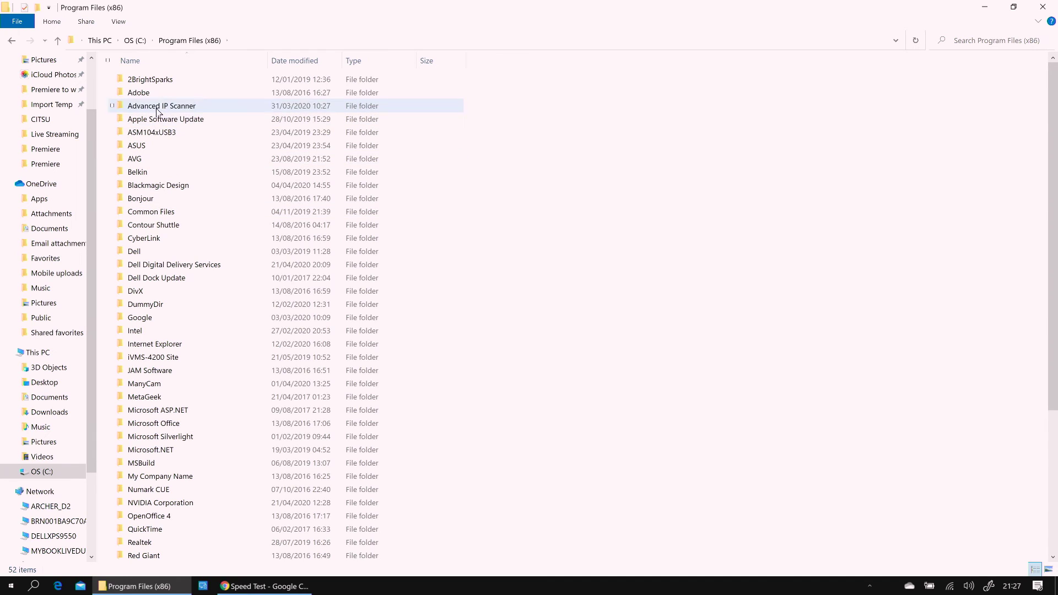
{"action": "double_click", "coordinate": [165, 185]}
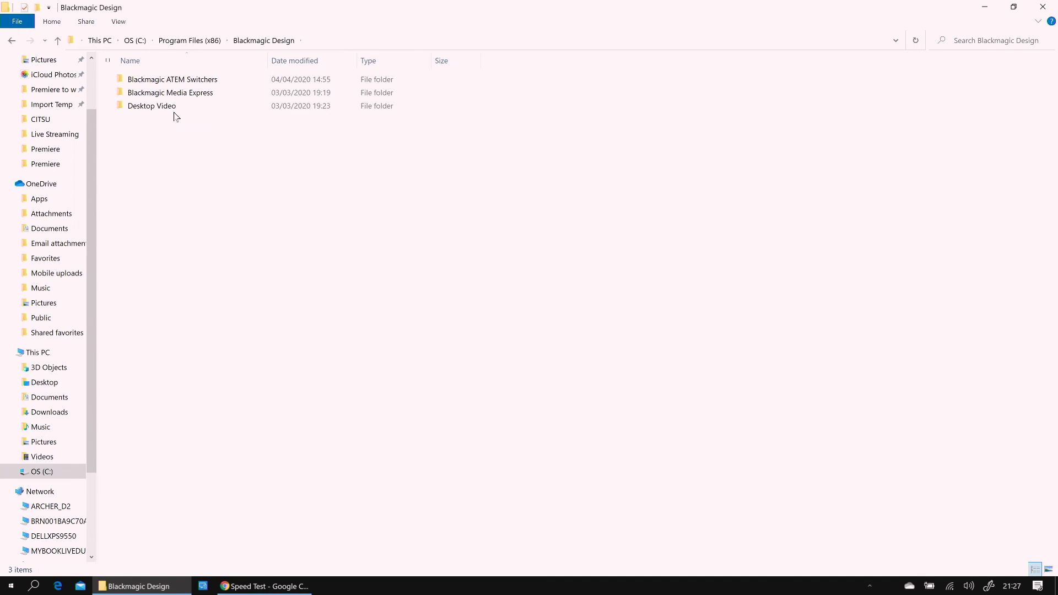
{"action": "double_click", "coordinate": [163, 81]}
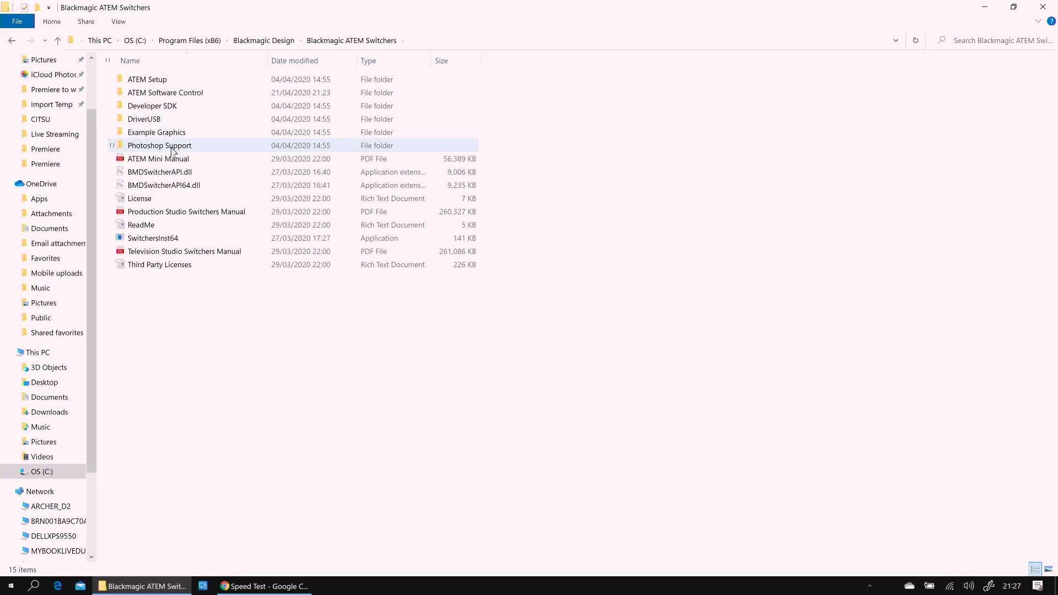
{"action": "double_click", "coordinate": [188, 94]}
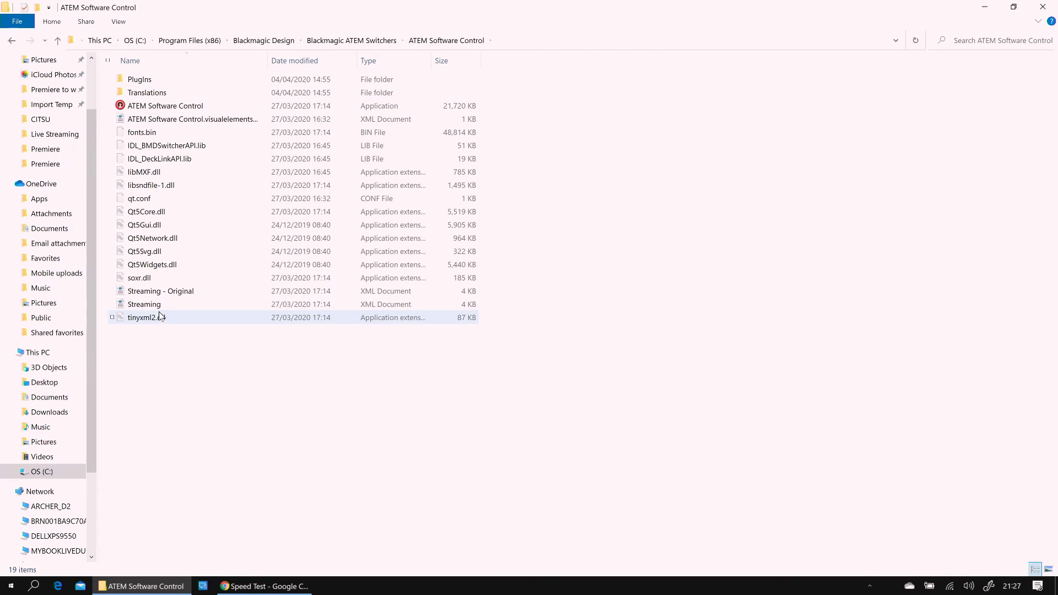
{"action": "right_click", "coordinate": [179, 376]}
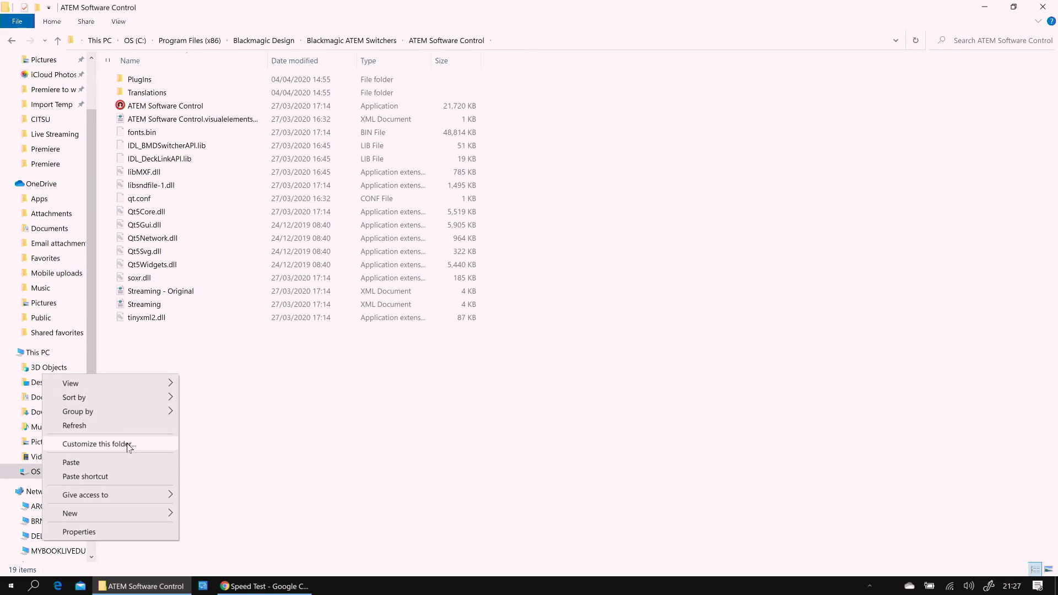
{"action": "left_click", "coordinate": [115, 464]}
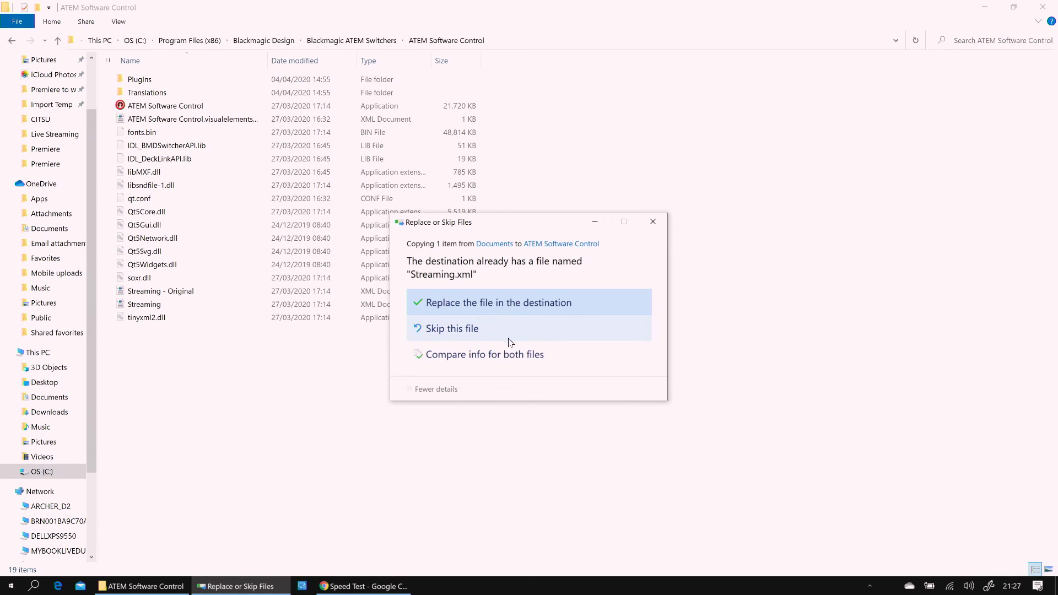
{"action": "left_click", "coordinate": [493, 305]}
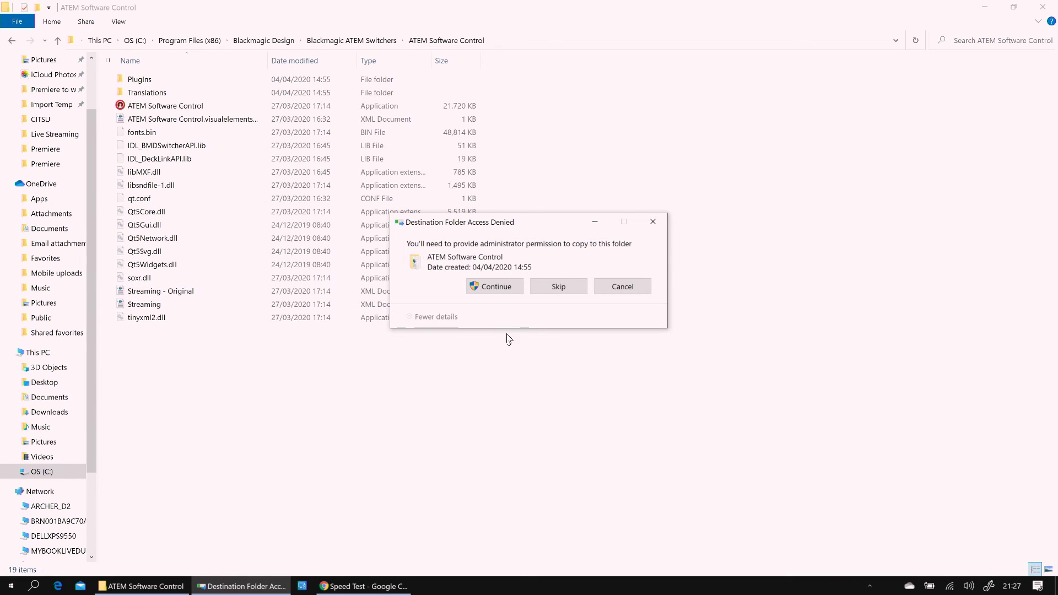
{"action": "left_click", "coordinate": [498, 287]}
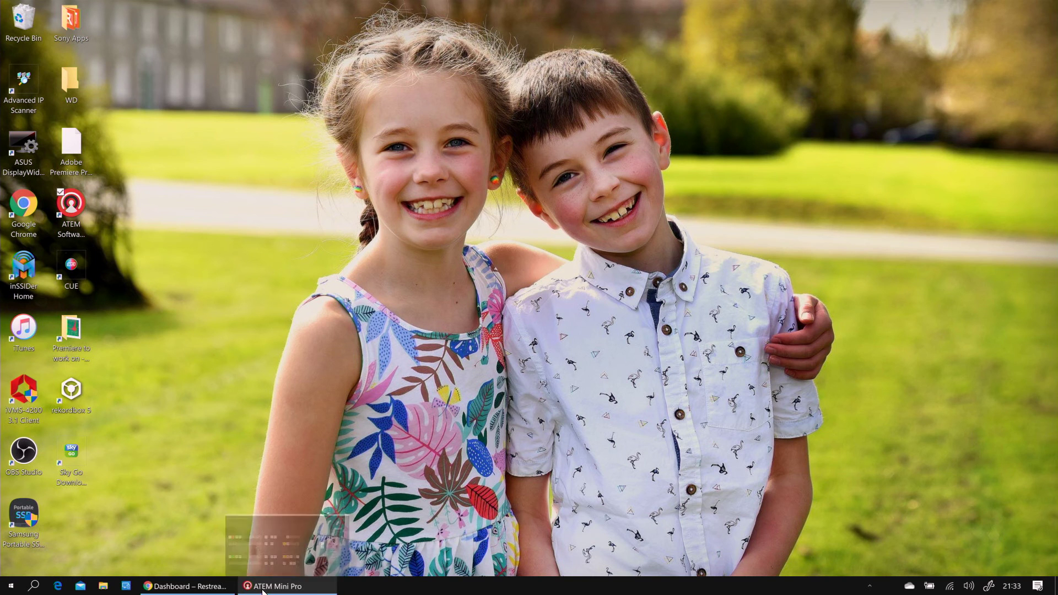
- Set Live Stream platform to Restream and quality to Streaming High, and enable Display status
{"action": "left_click", "coordinate": [262, 587]}
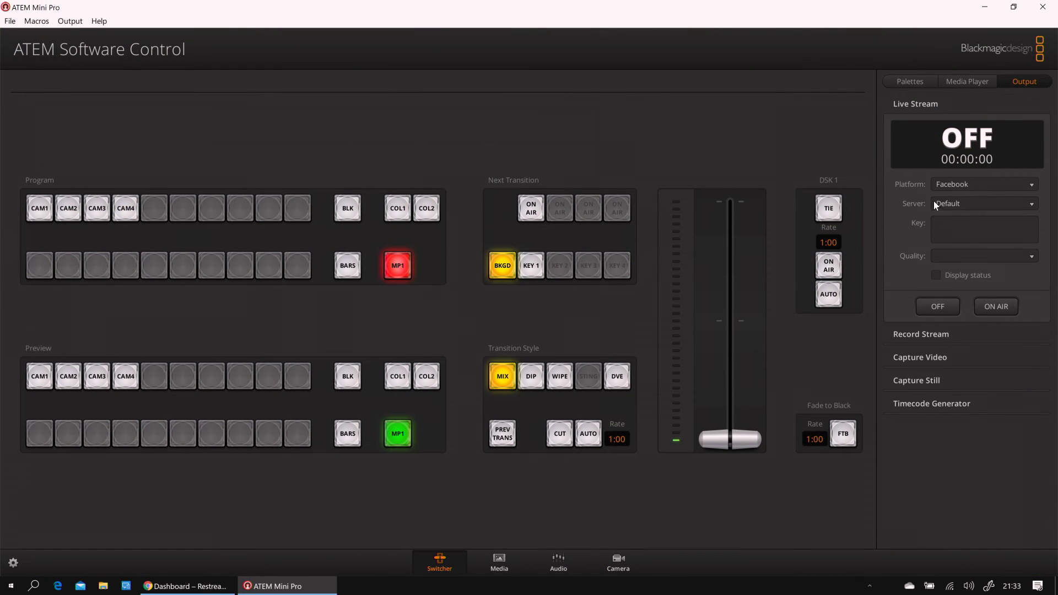
{"action": "left_click", "coordinate": [967, 186]}
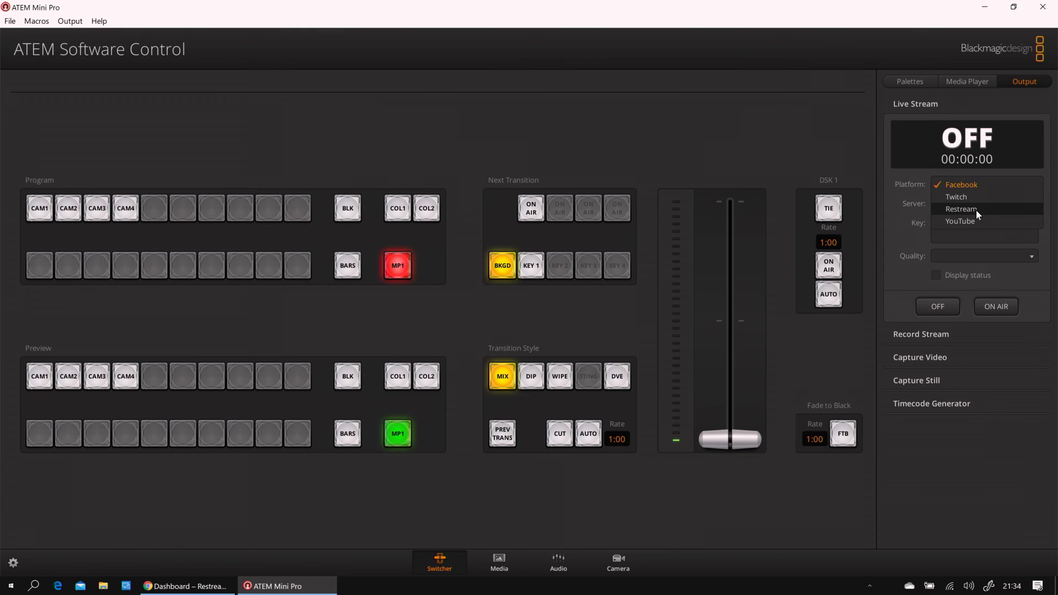
{"action": "left_click", "coordinate": [977, 210]}
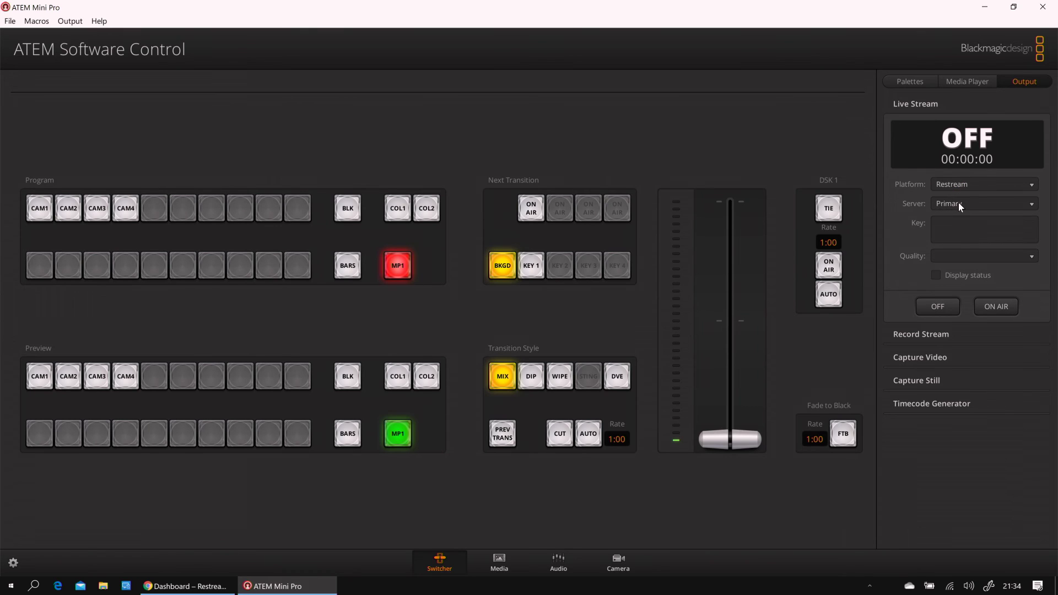
{"action": "left_click", "coordinate": [968, 257]}
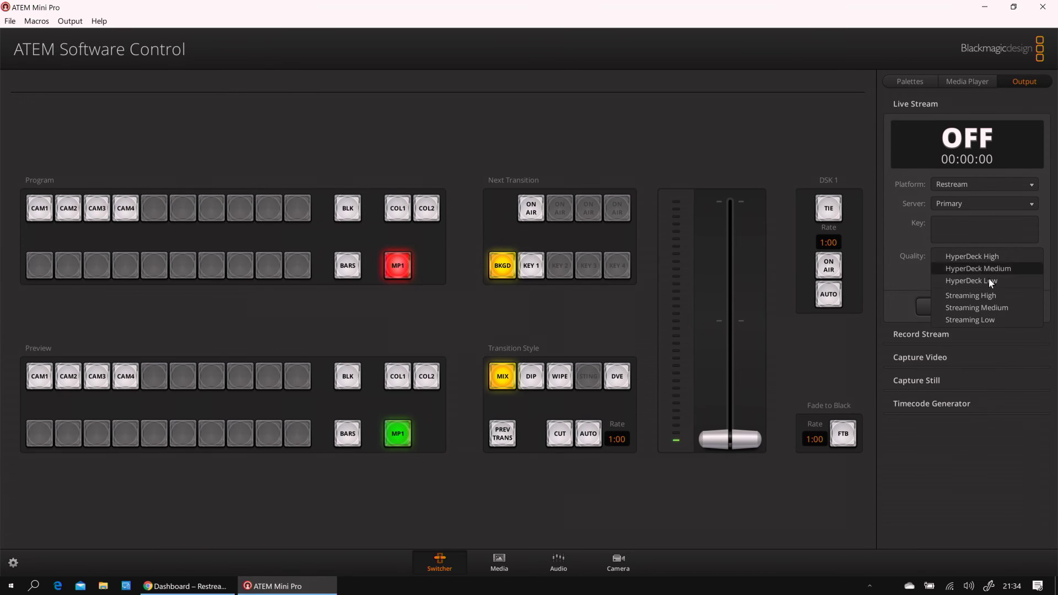
{"action": "left_click", "coordinate": [994, 296]}
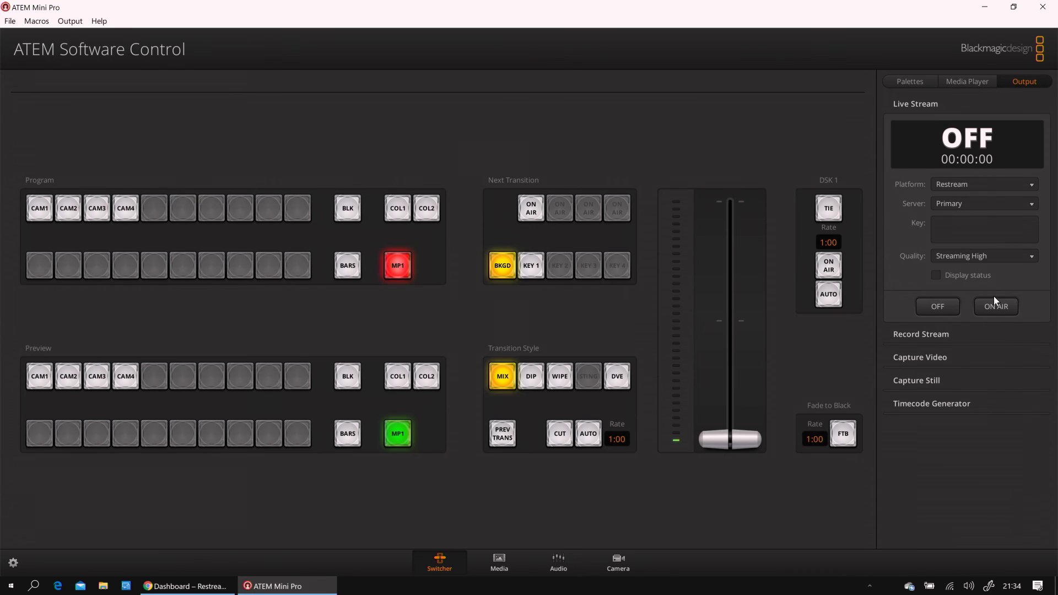
{"action": "left_click", "coordinate": [937, 276]}
{"action": "left_click", "coordinate": [938, 227]}
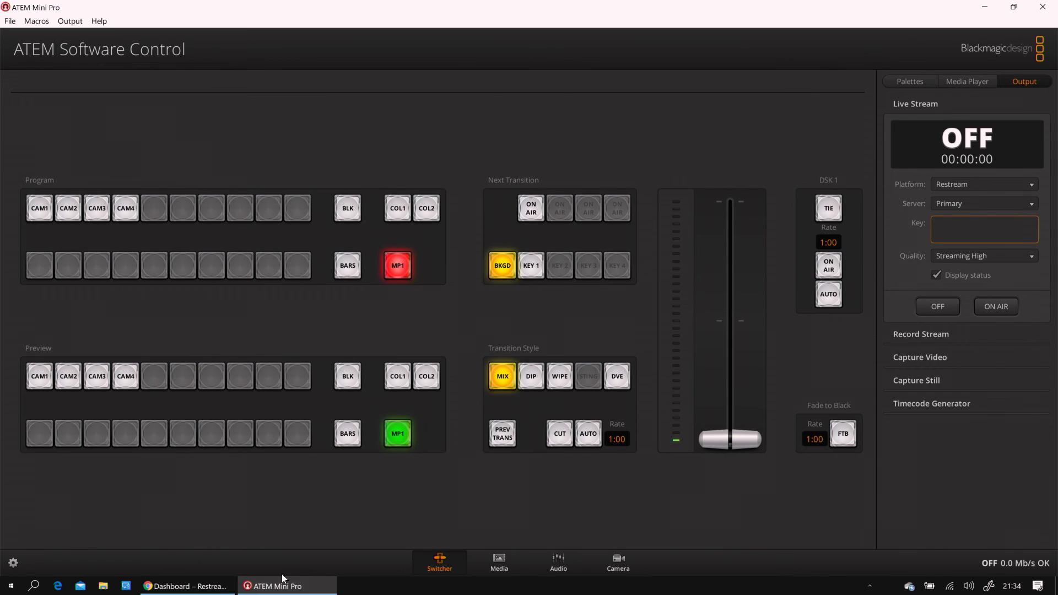
- Copy the stream key from the Restream dashboard, then return to ATEM Software Control
{"action": "left_click", "coordinate": [207, 587]}
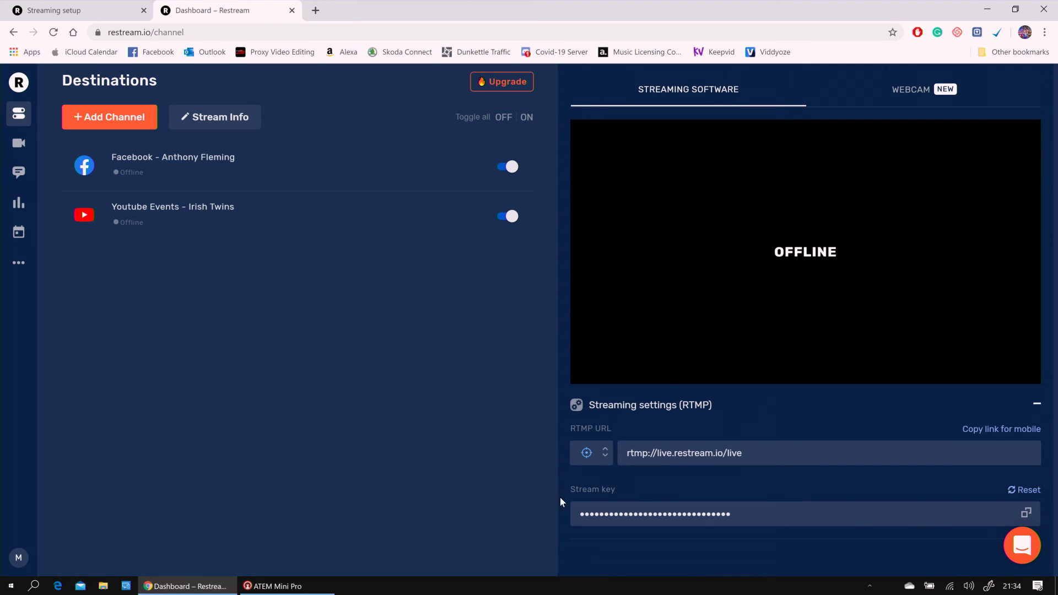
{"action": "left_click", "coordinate": [1027, 513]}
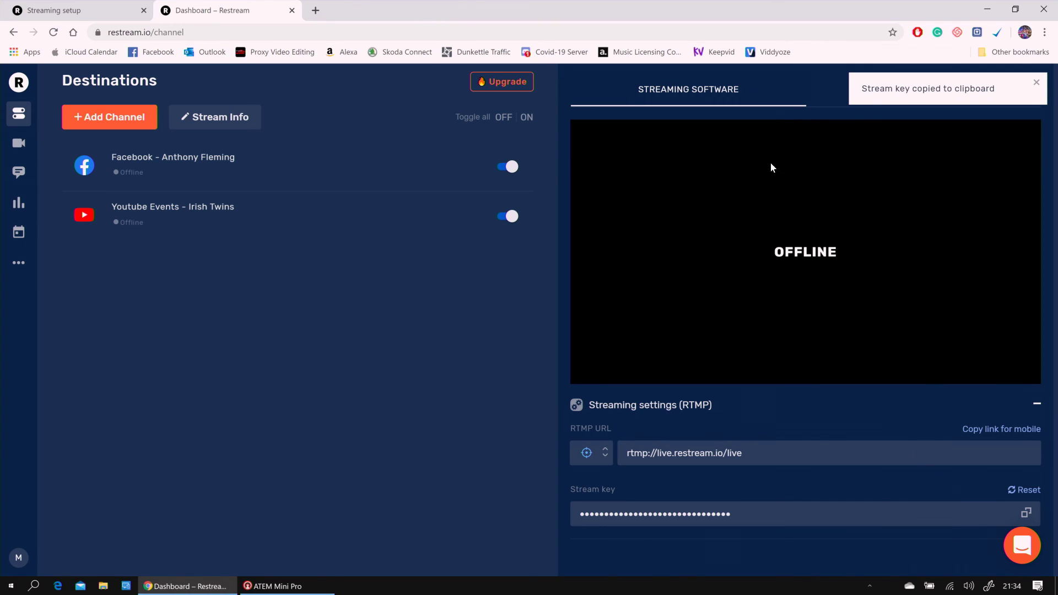
{"action": "left_click", "coordinate": [277, 588]}
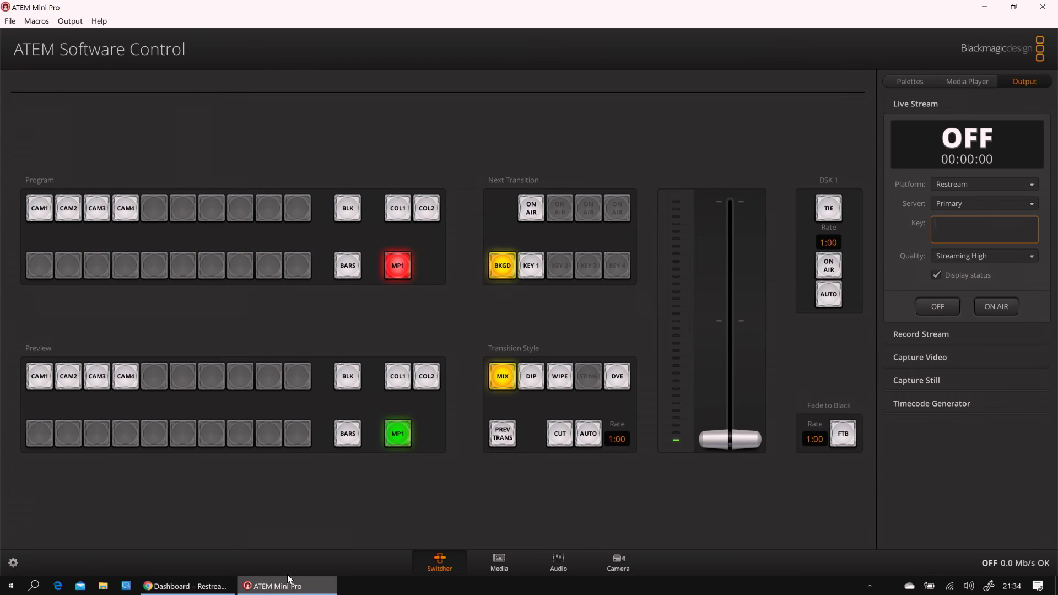
- Paste the Restream key into the Key field and go ON AIR
{"action": "right_click", "coordinate": [959, 243]}
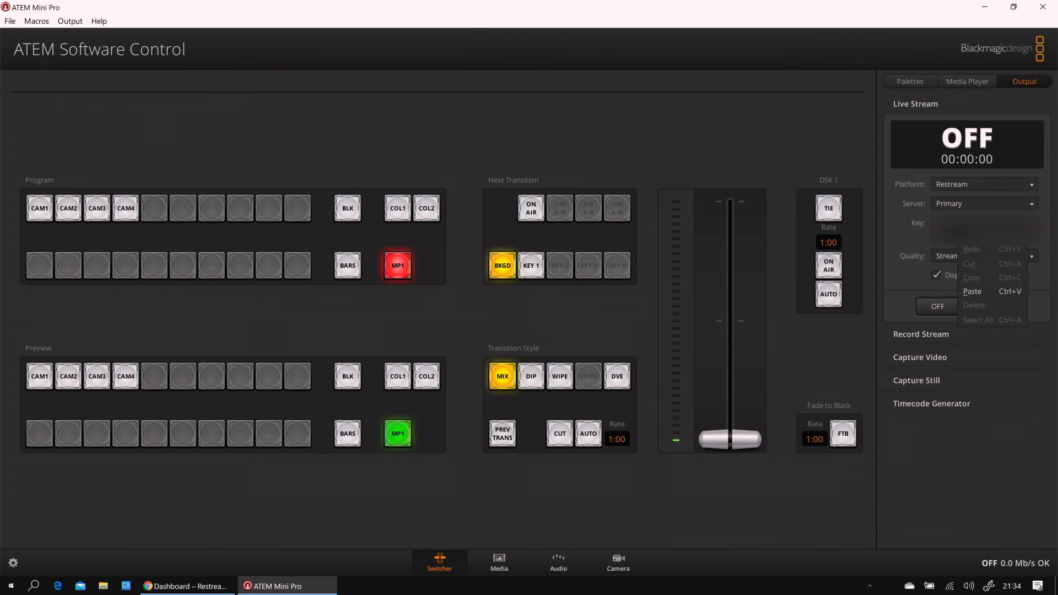
{"action": "left_click", "coordinate": [977, 292]}
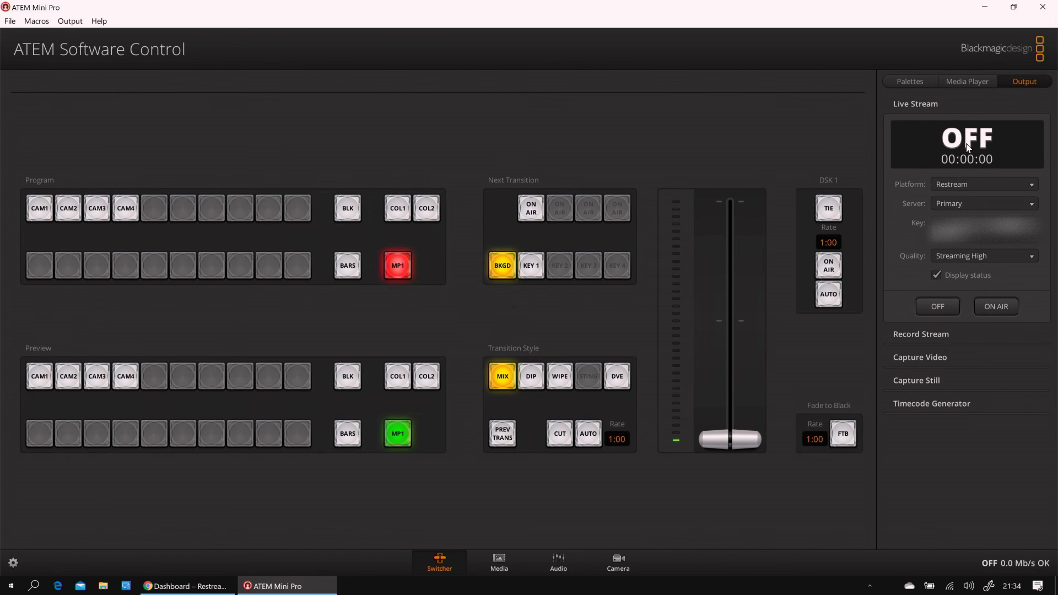
{"action": "left_click", "coordinate": [997, 307]}
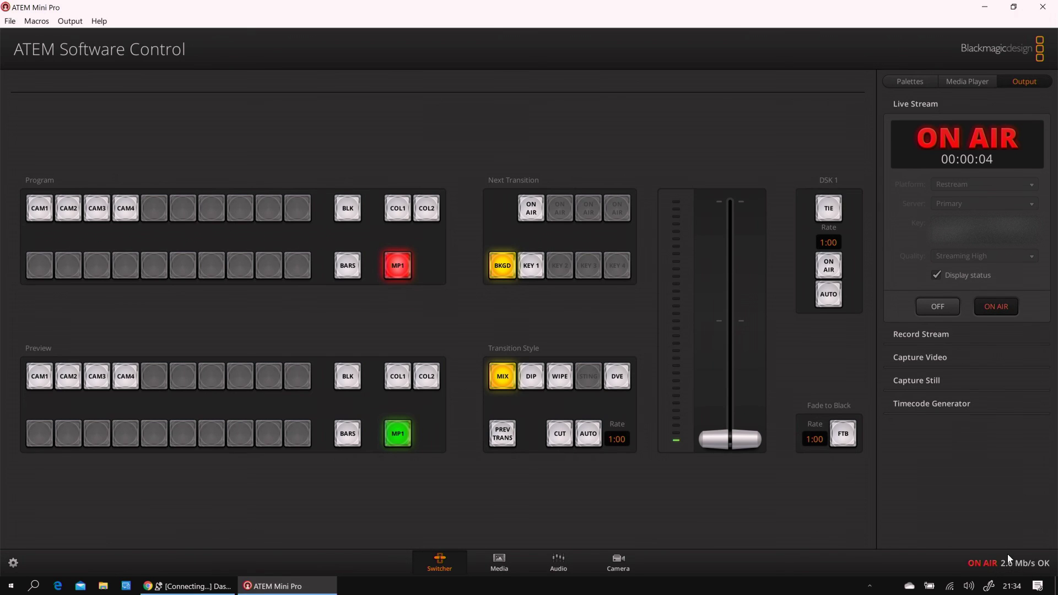
- Switch to the Restream dashboard to watch the 1920x1080, 50 fps stream go live
{"action": "left_click", "coordinate": [168, 590]}
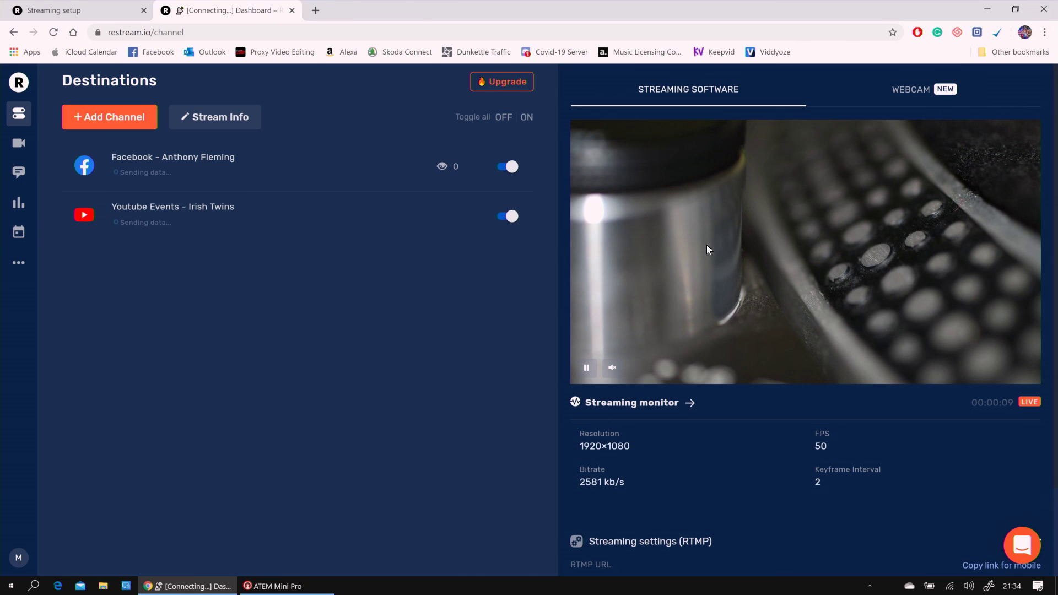